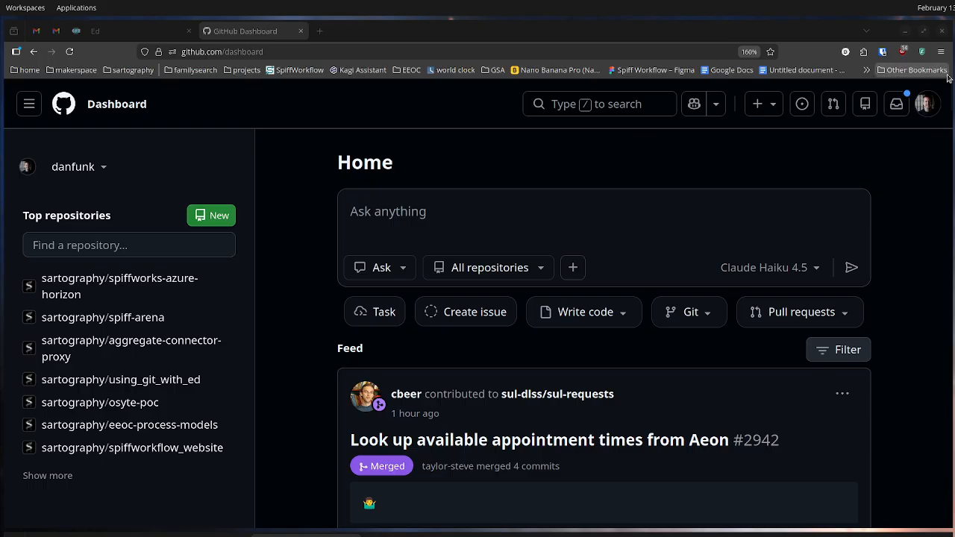
Go to the developer settings of the GitHub account
click(924, 104)
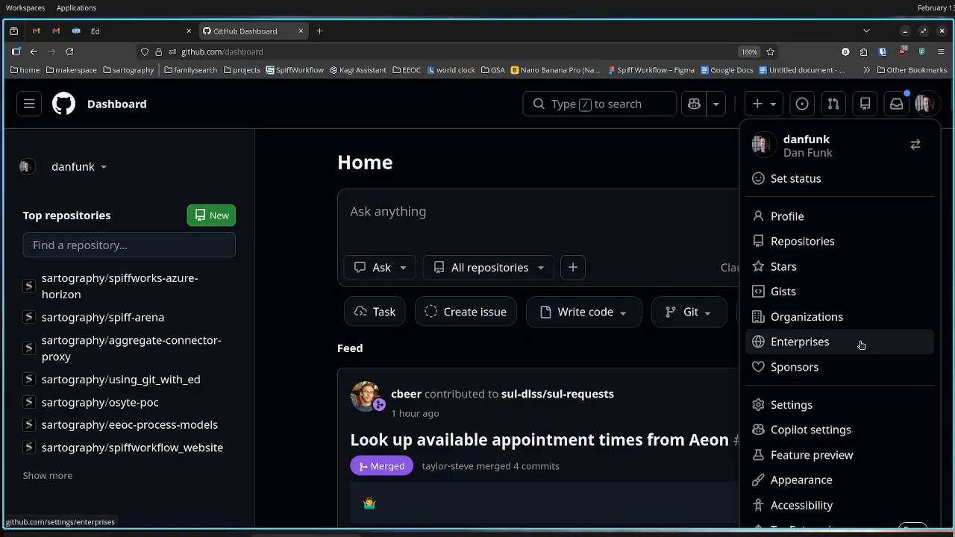
scroll(860, 351, down, 4)
scroll(818, 212, up, 3)
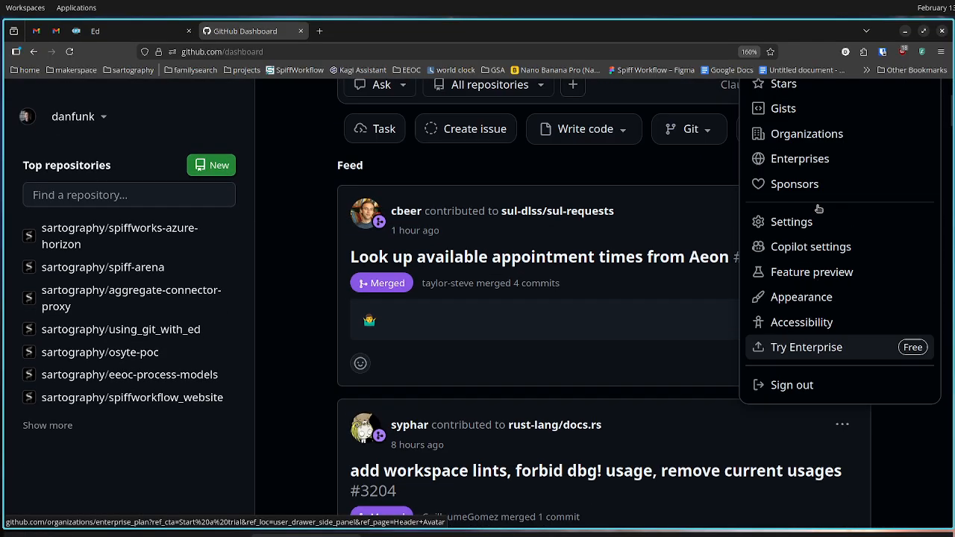
click(790, 297)
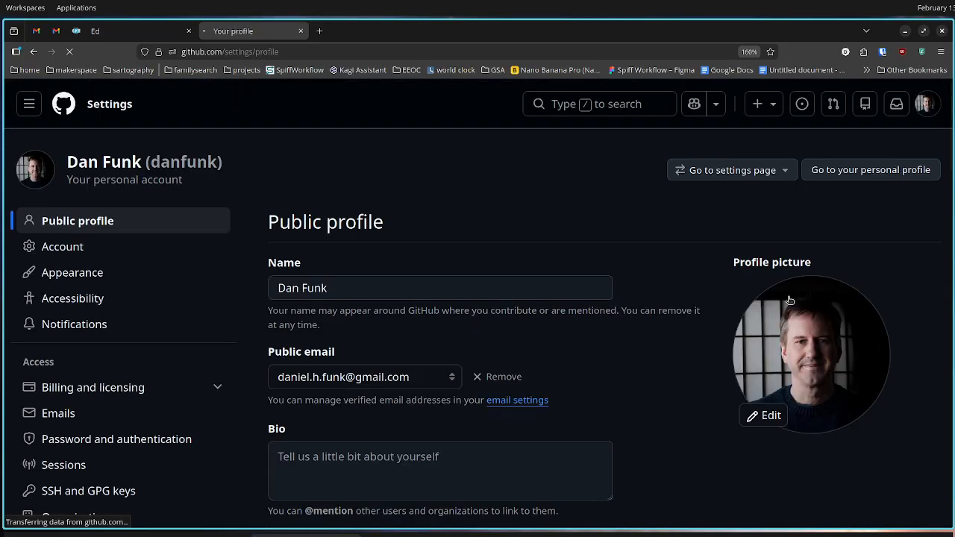
scroll(178, 295, down, 10)
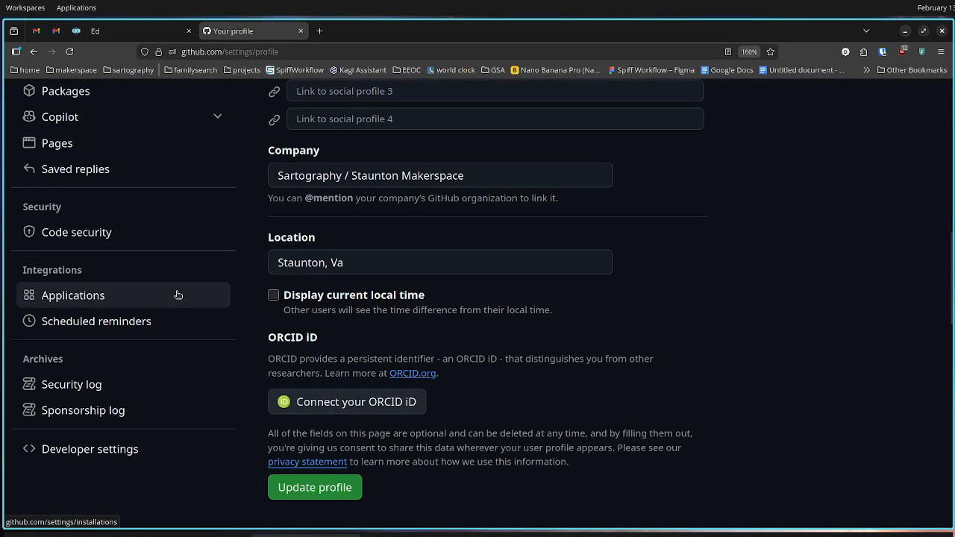
click(95, 447)
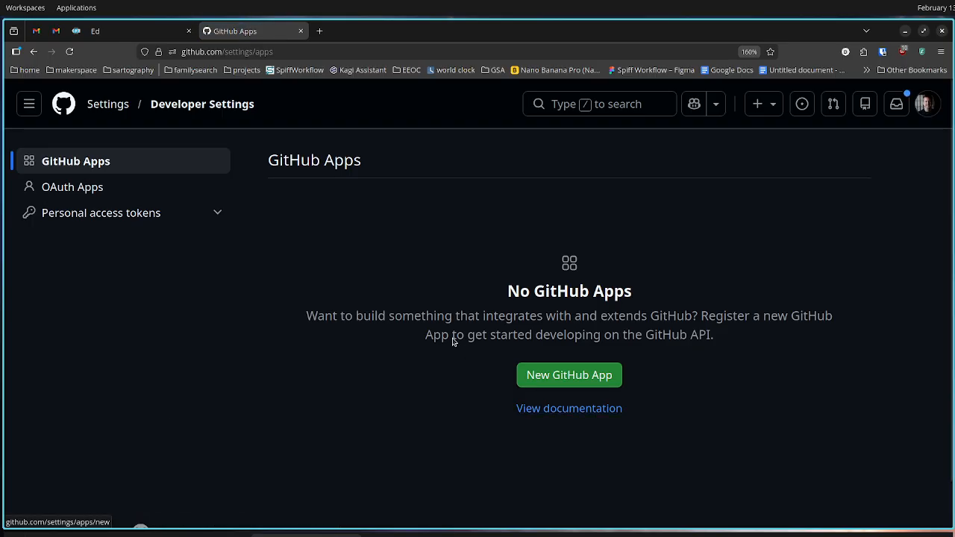
Start generating a new fine-grained personal access token
click(51, 215)
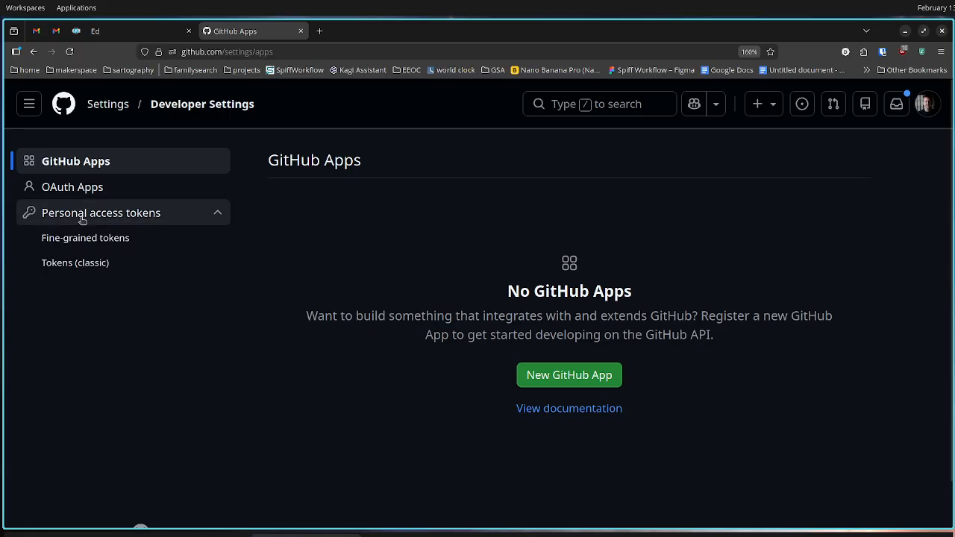
click(112, 240)
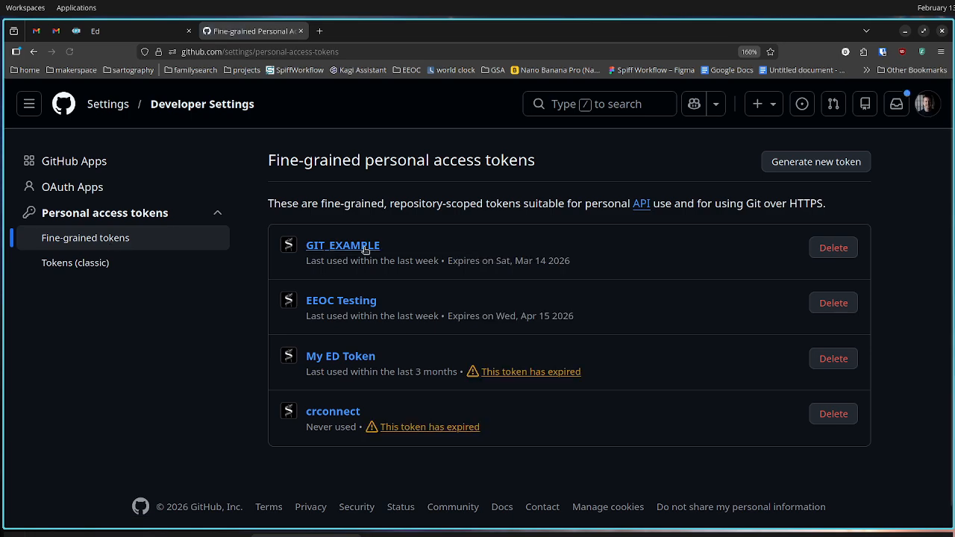
click(792, 169)
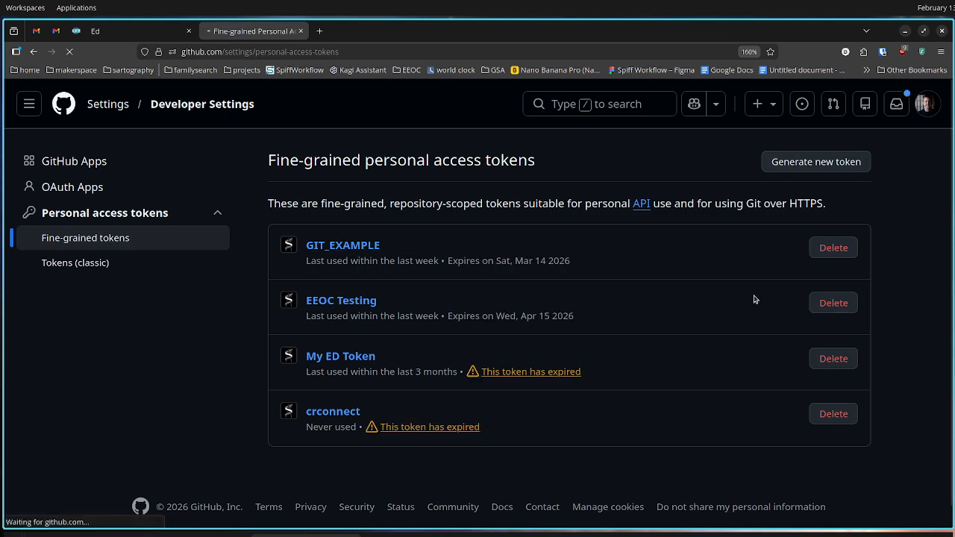
Name the new token EEOC Process Models
click(570, 255)
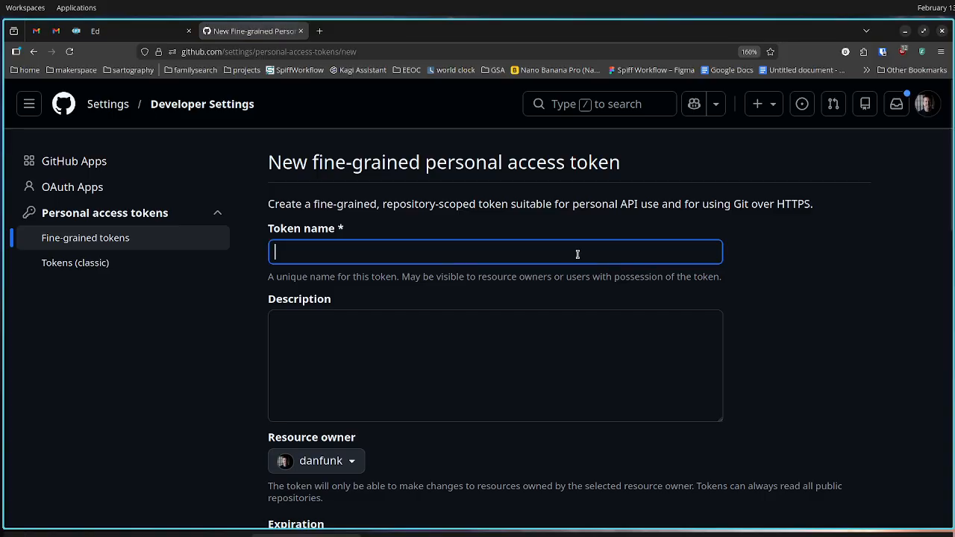
text(EEOC PR)
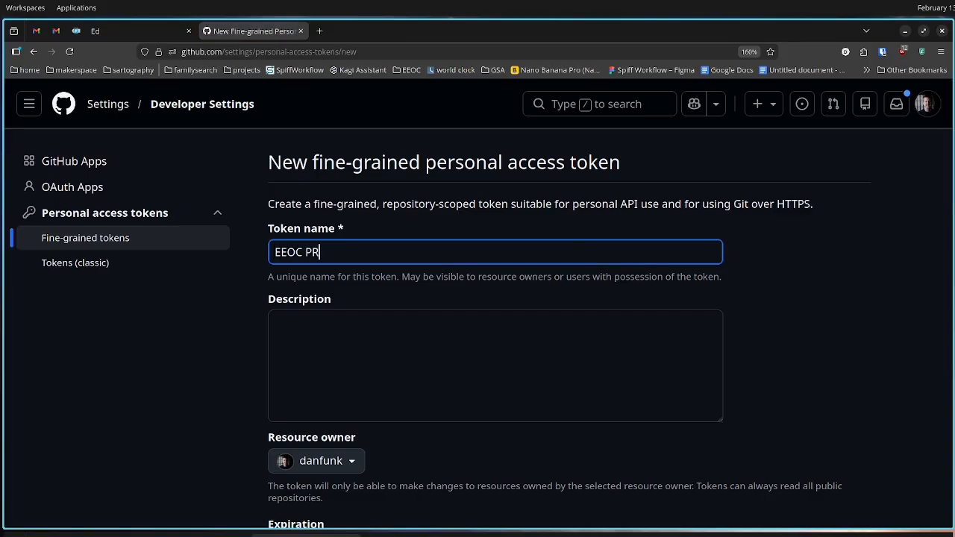
key(BackSpace)
text(rocess Models)
scroll(594, 276, down, 2)
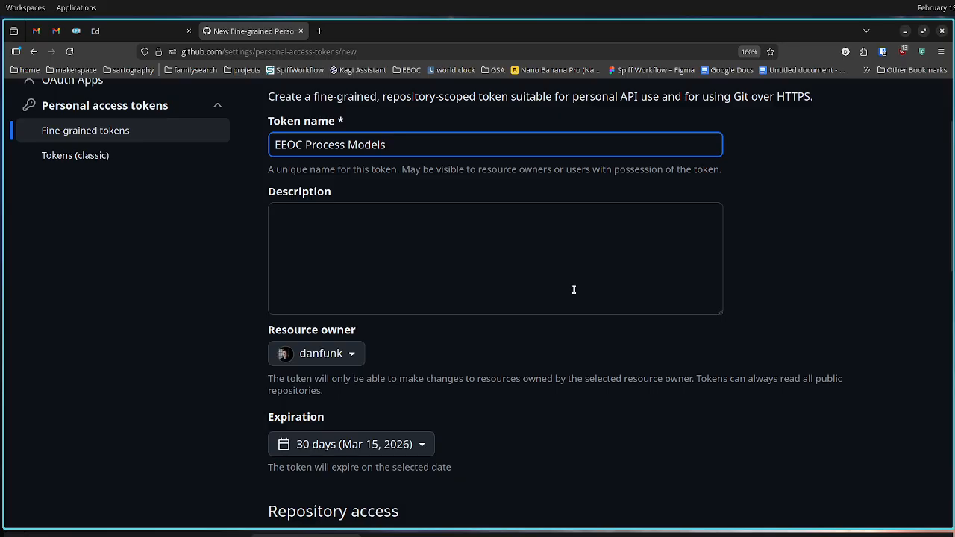
scroll(574, 290, up, 2)
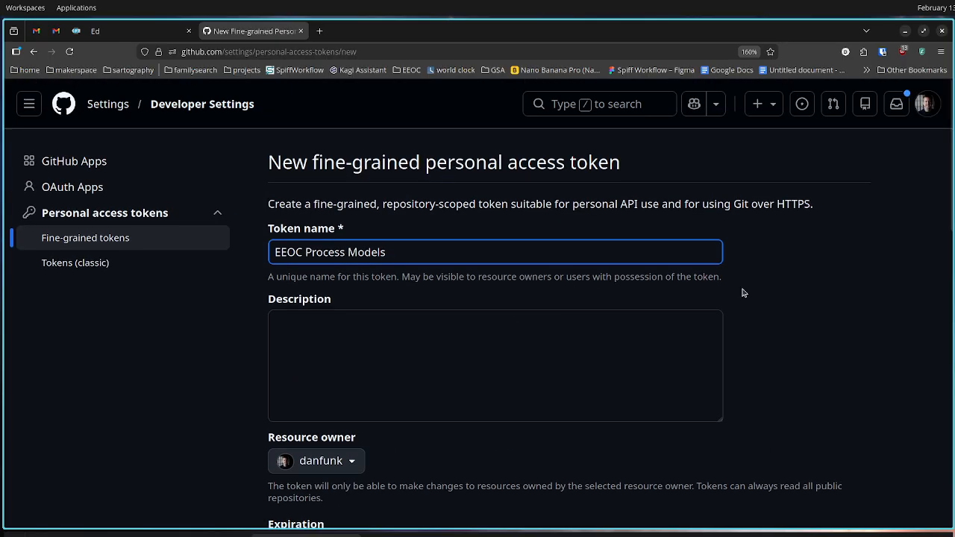
Set the token's resource owner to the sartography organization
scroll(545, 315, down, 4)
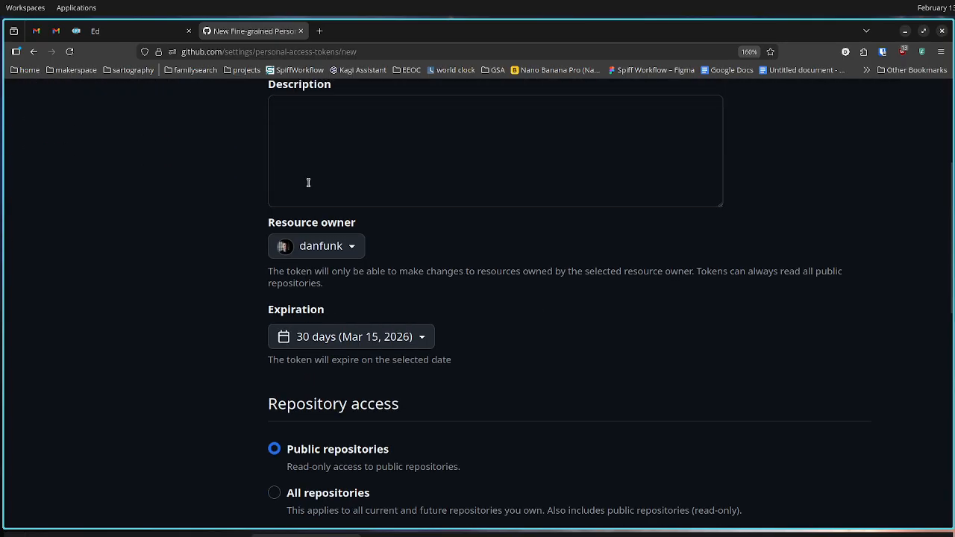
click(345, 245)
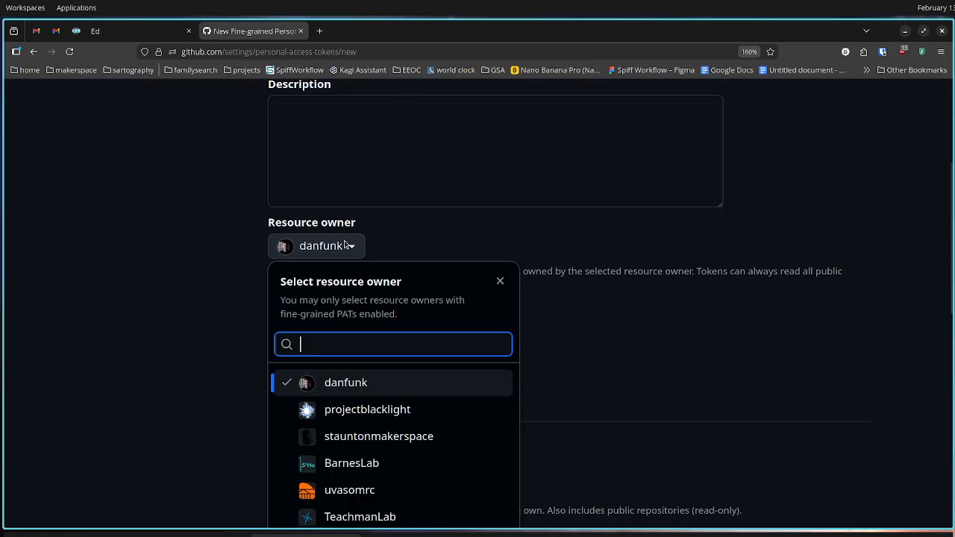
scroll(448, 405, down, 2)
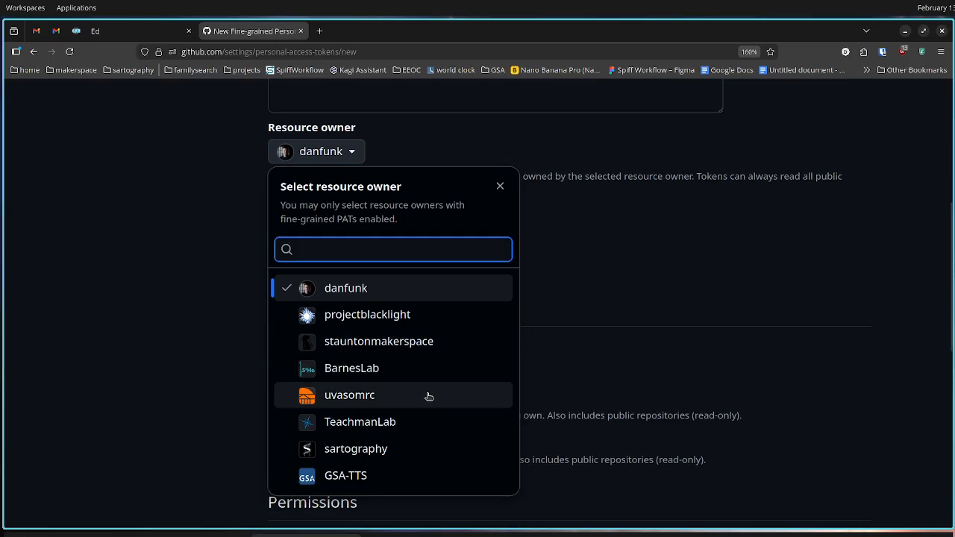
click(371, 448)
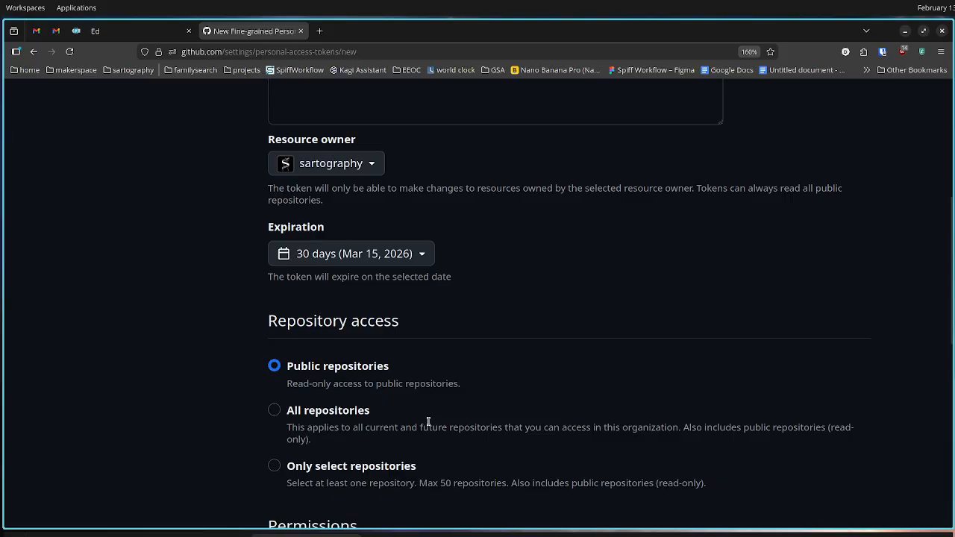
Limit the token's repository access to only the selected repository sartography/eeoc-process-models
click(314, 467)
scroll(351, 451, down, 3)
scroll(367, 440, down, 1)
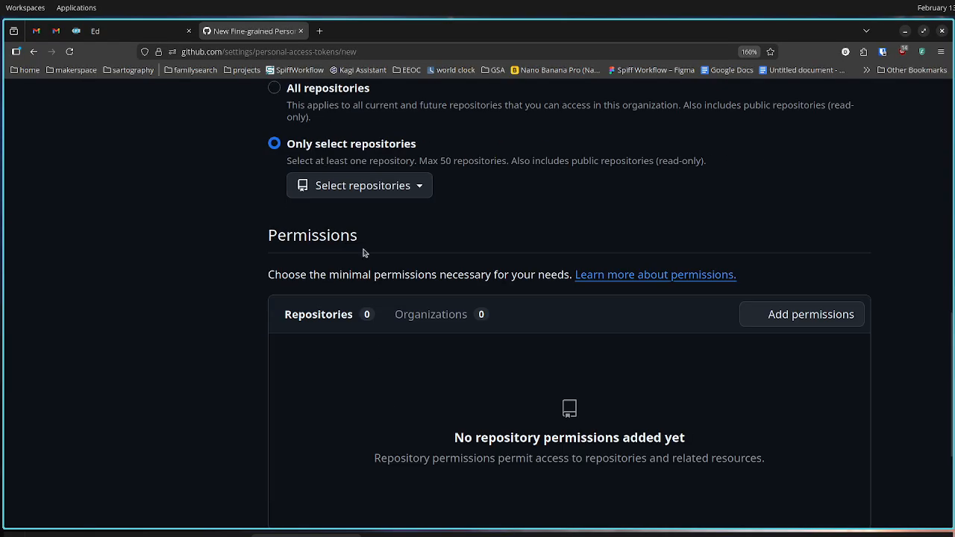
click(364, 185)
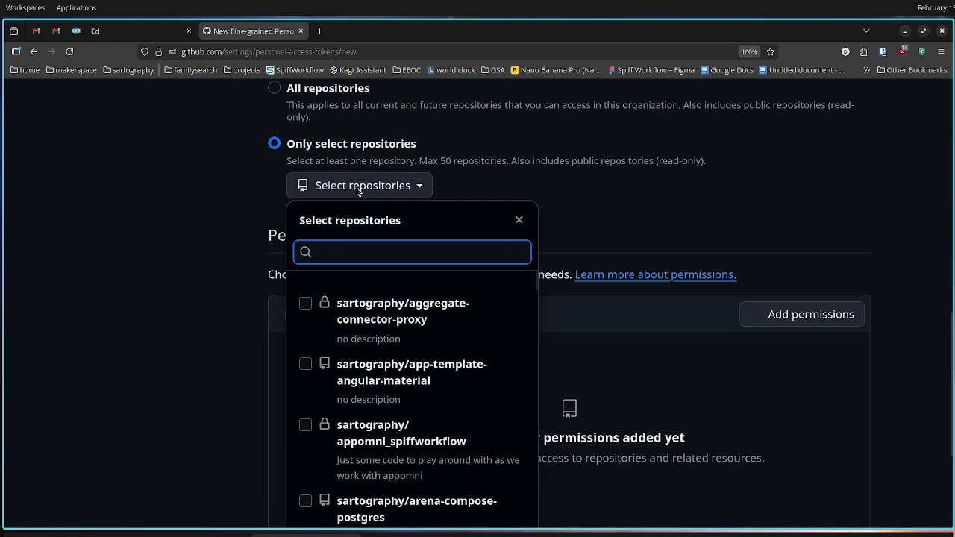
text(eeoc)
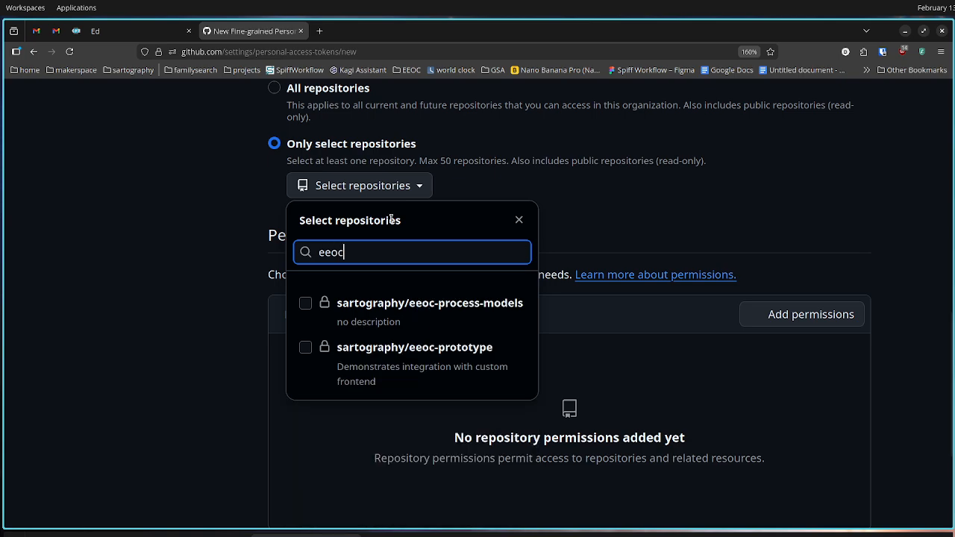
click(377, 306)
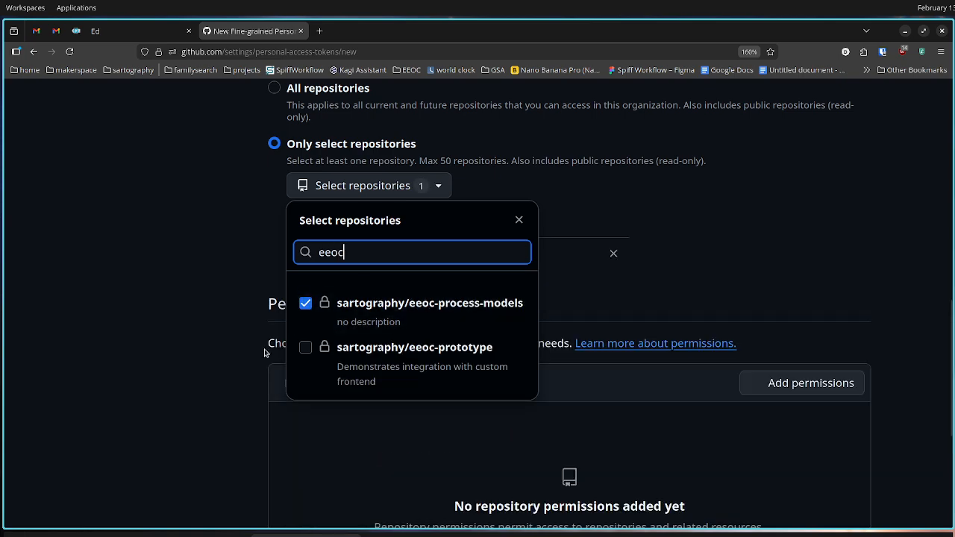
click(227, 364)
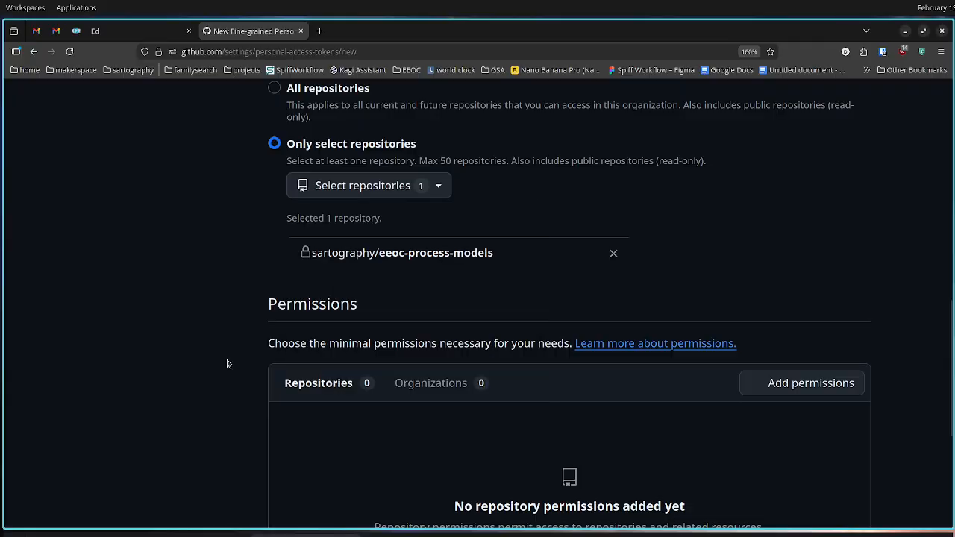
Add the Contents repository permission to the token and set its access to Read and write
click(756, 382)
scroll(757, 382, down, 3)
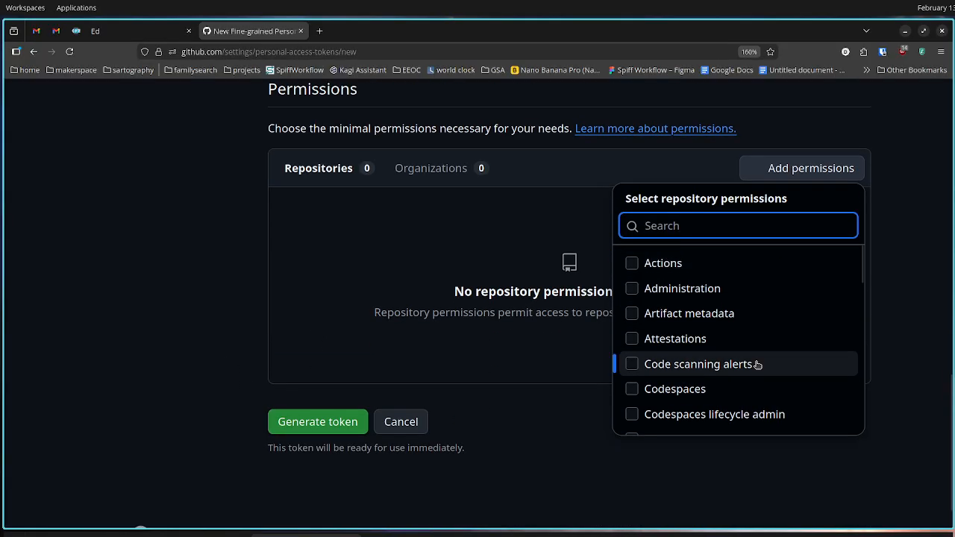
text(conten)
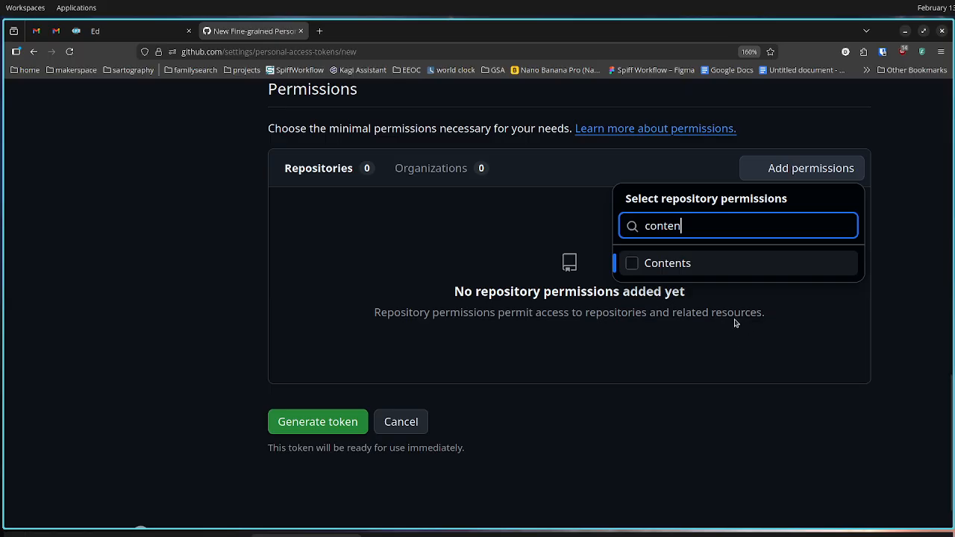
click(632, 263)
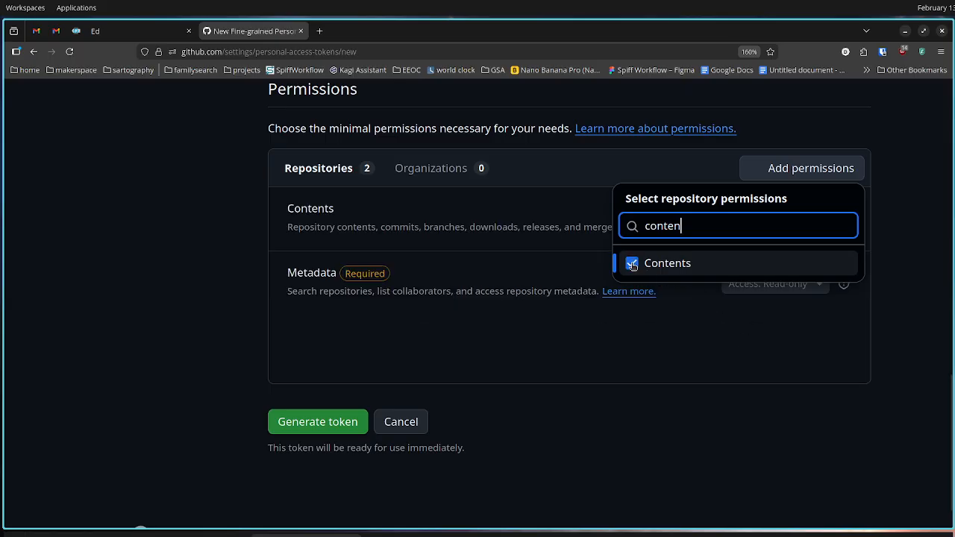
click(688, 352)
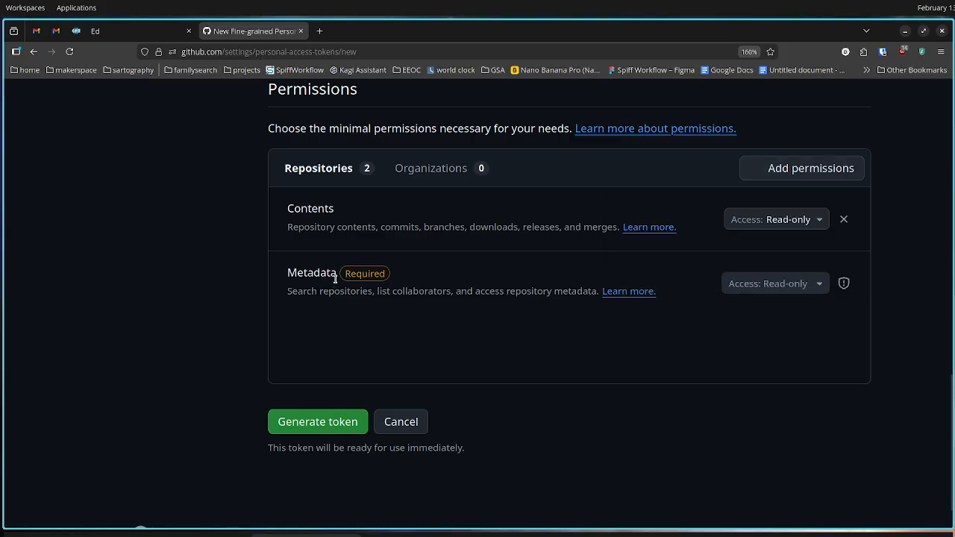
click(795, 221)
click(775, 273)
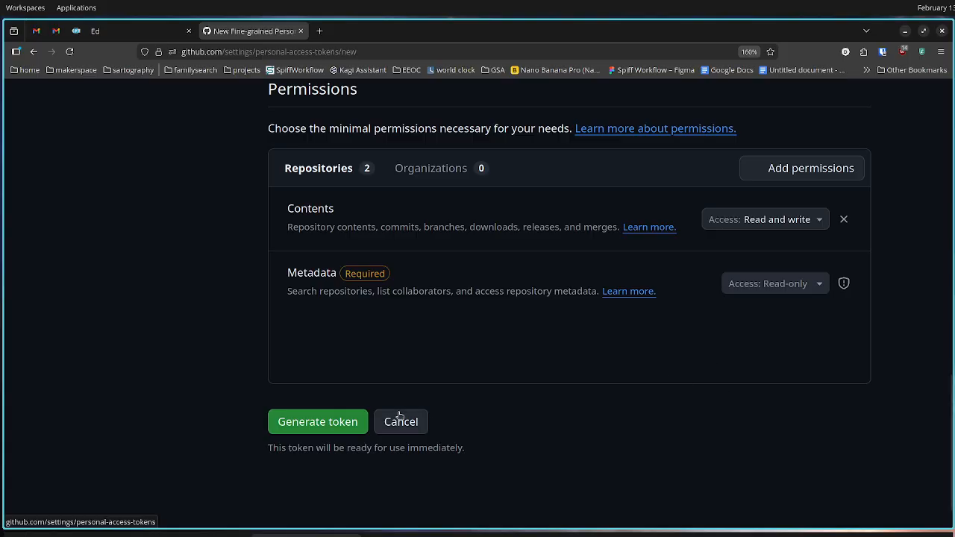
Generate the EEOC Process Models token and copy its value to the clipboard
click(357, 424)
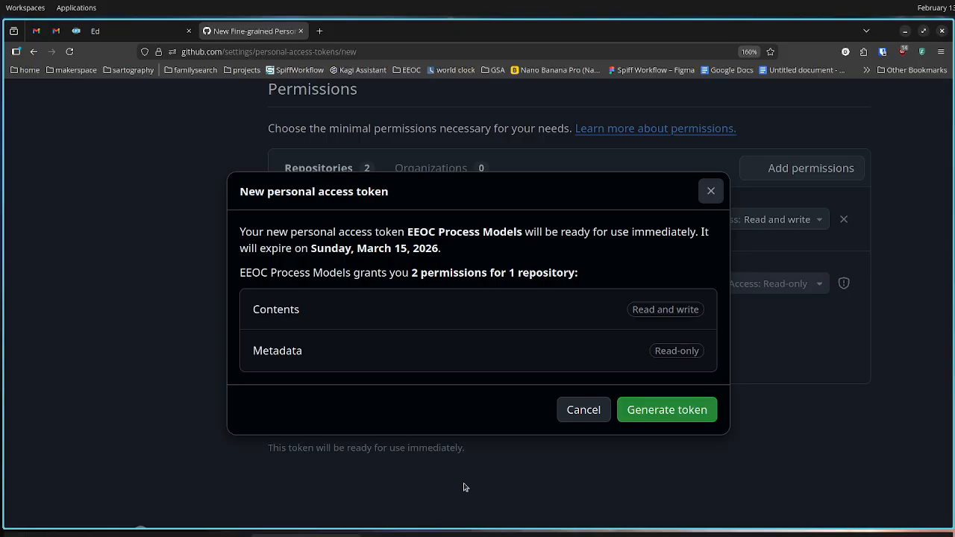
click(651, 412)
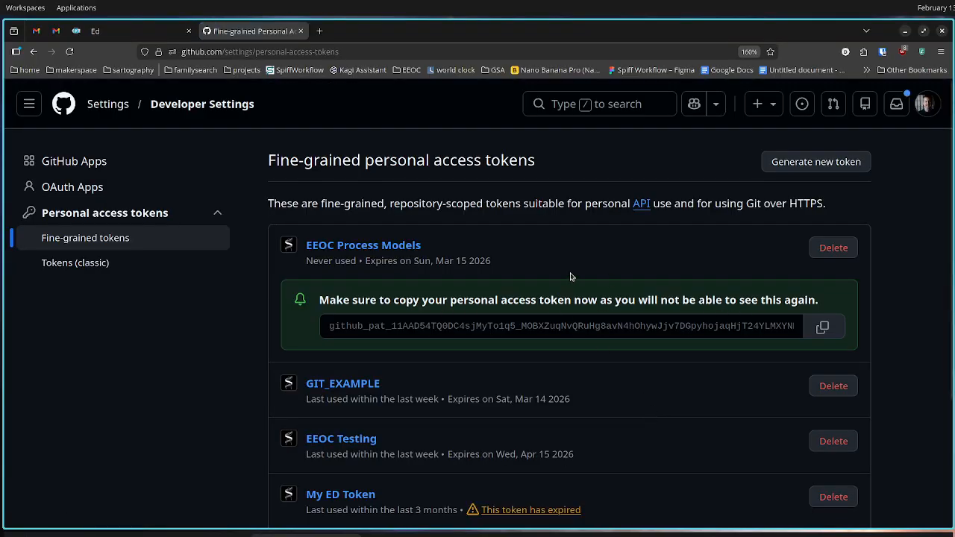
click(825, 327)
Switch to the Ed editor and open ed:config.bpmn from the workspace's Configuration project
click(142, 31)
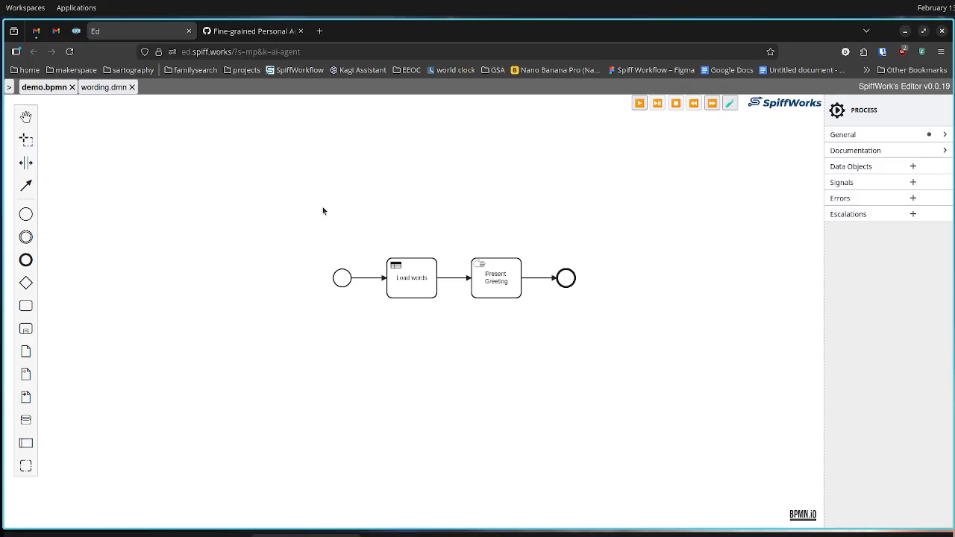
click(9, 87)
click(19, 133)
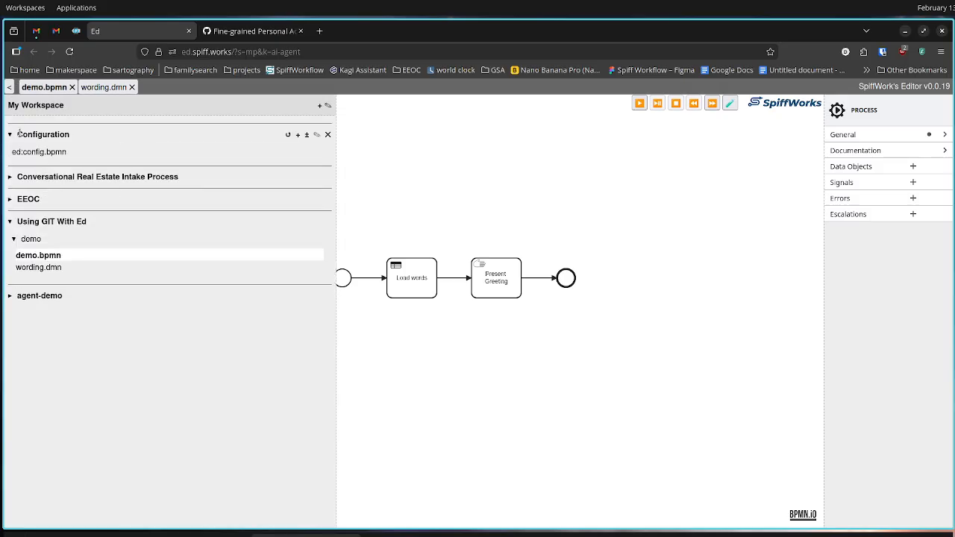
click(55, 152)
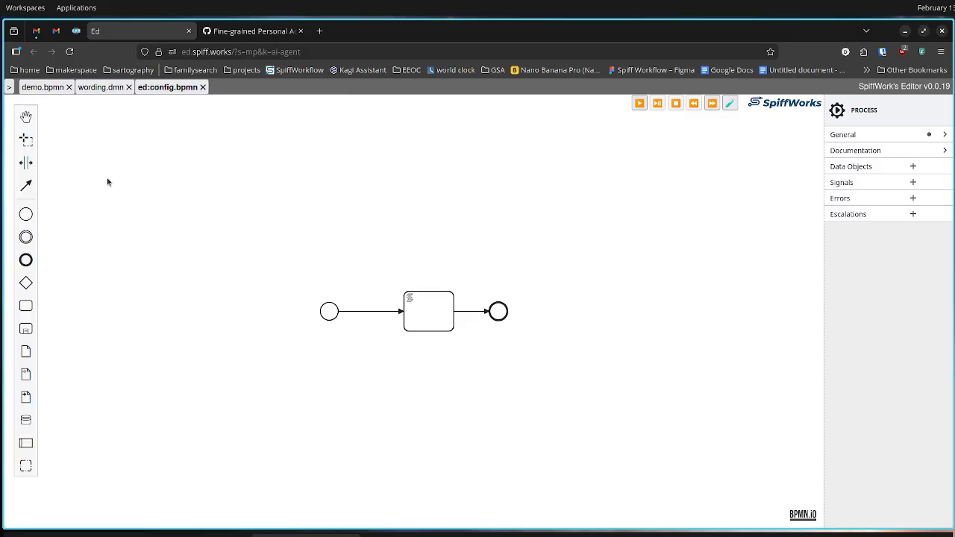
Open the script of the diagram's script task in the script editor
click(434, 307)
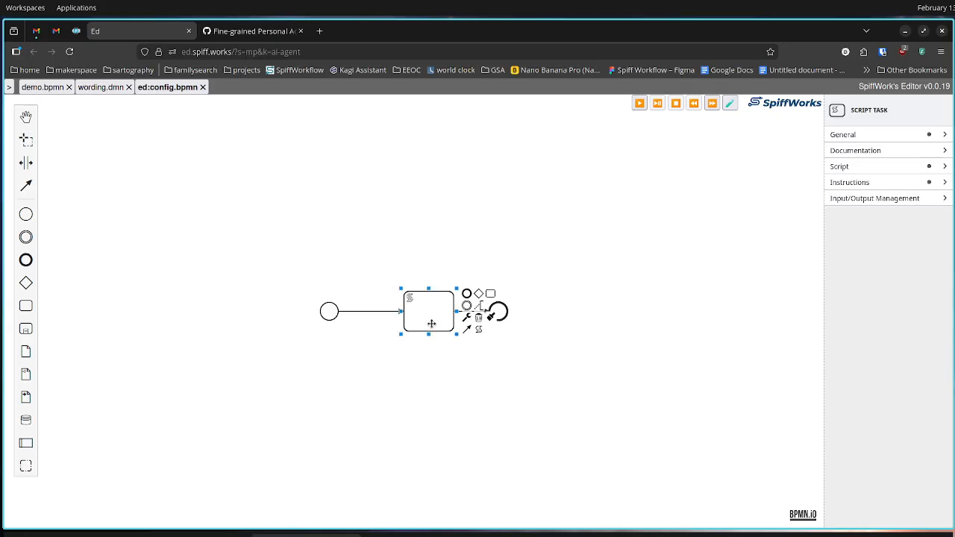
click(841, 167)
click(853, 306)
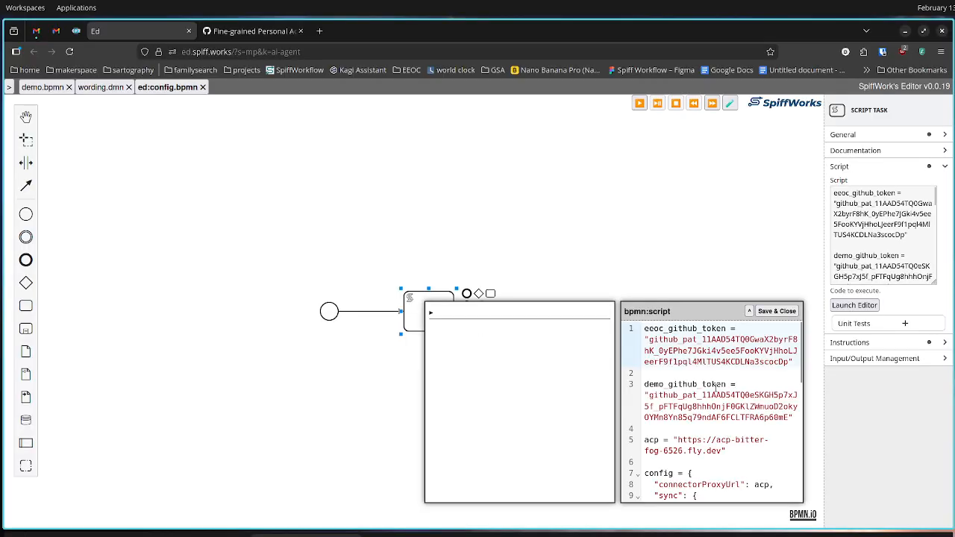
Replace the value of the eeoc_github_token variable in the script with the copied access token
click(723, 377)
key(Up)
key(Up)
shift+click(789, 362)
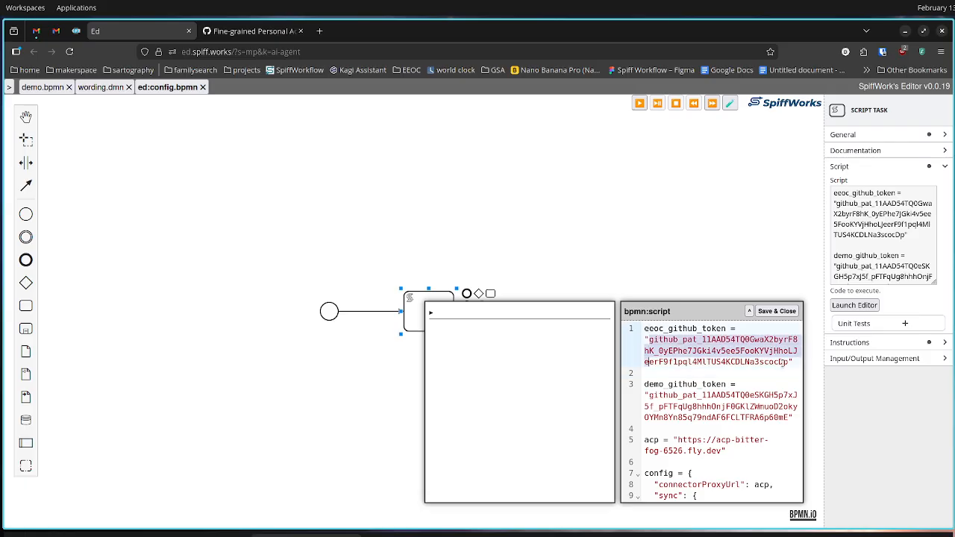
key(ctrl+v)
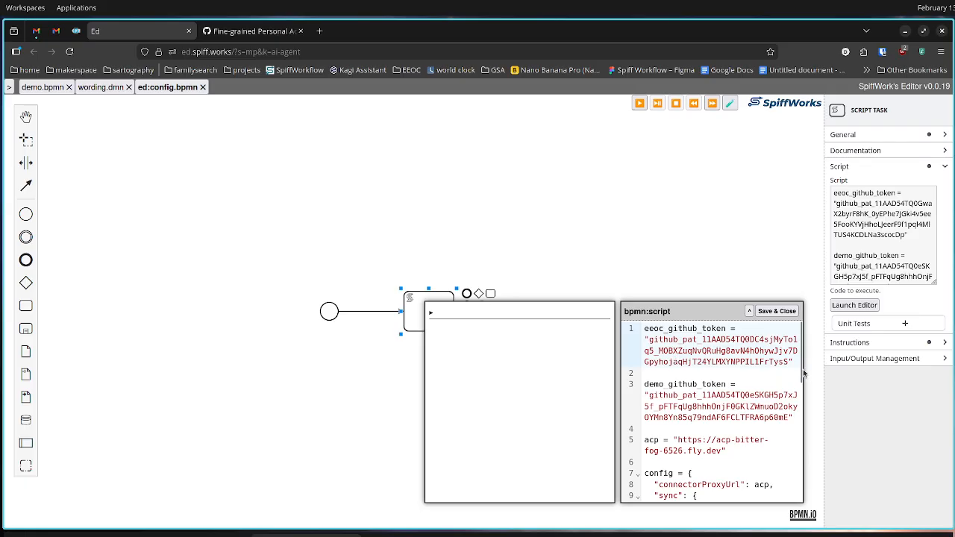
Set the ref of the eeoc-process-models repository entry in the config script to "my-first-branch"
scroll(773, 378, down, 2)
scroll(774, 379, up, 2)
scroll(773, 378, down, 4)
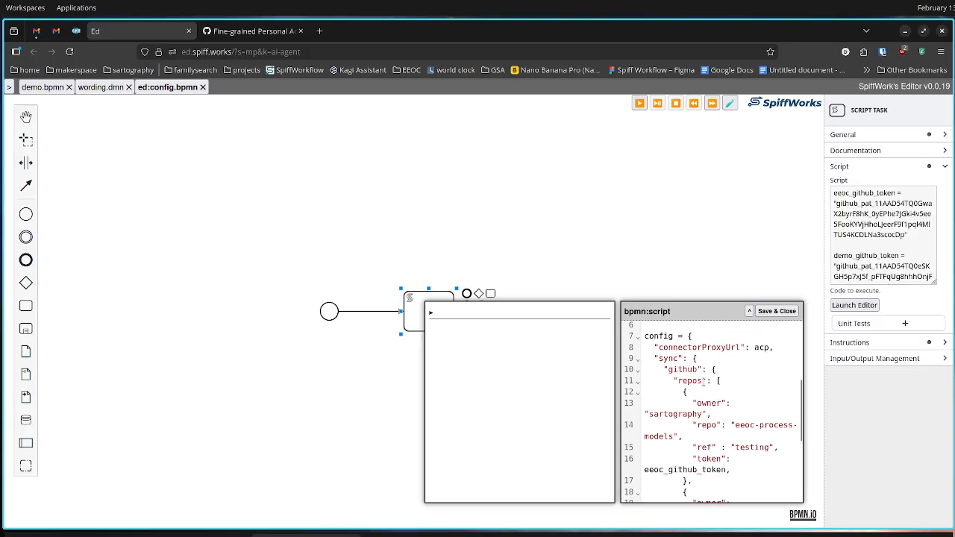
scroll(743, 405, down, 2)
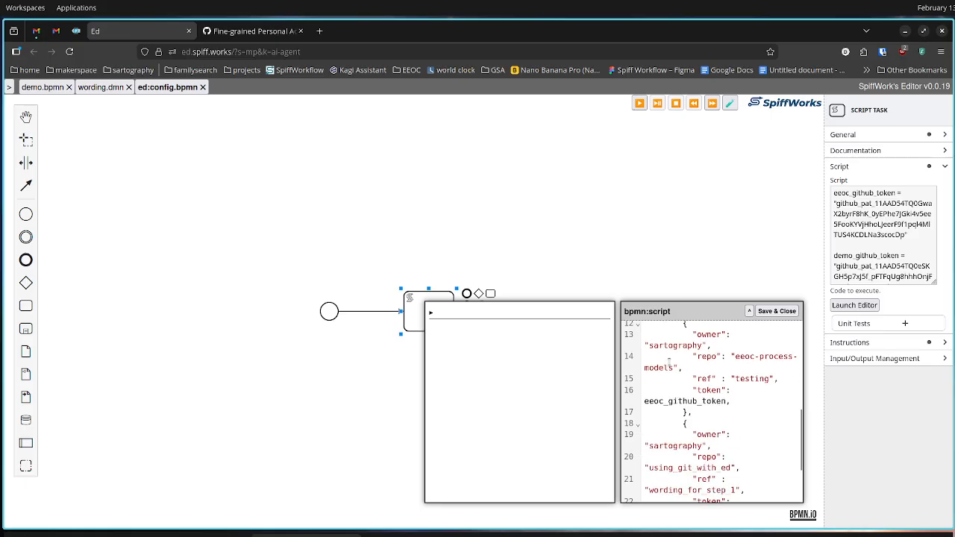
double_click(744, 378)
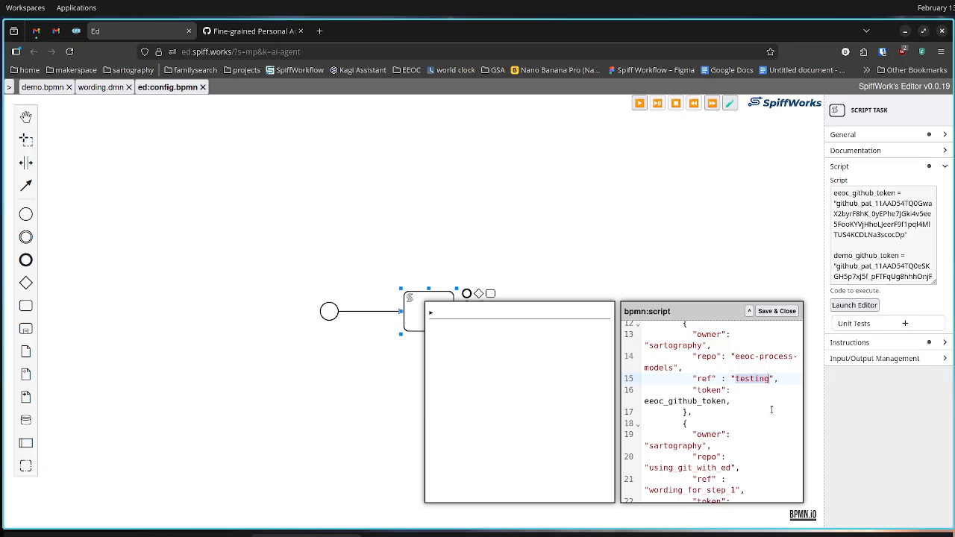
text(my-first-branch)
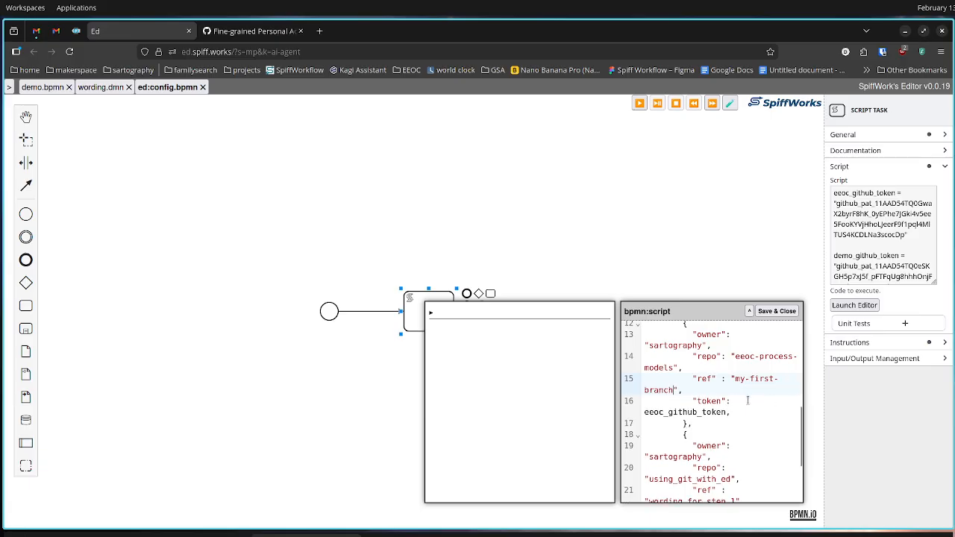
Review the edited repository entry, save and close the script, and deselect the script task
scroll(749, 401, down, 3)
scroll(751, 401, up, 5)
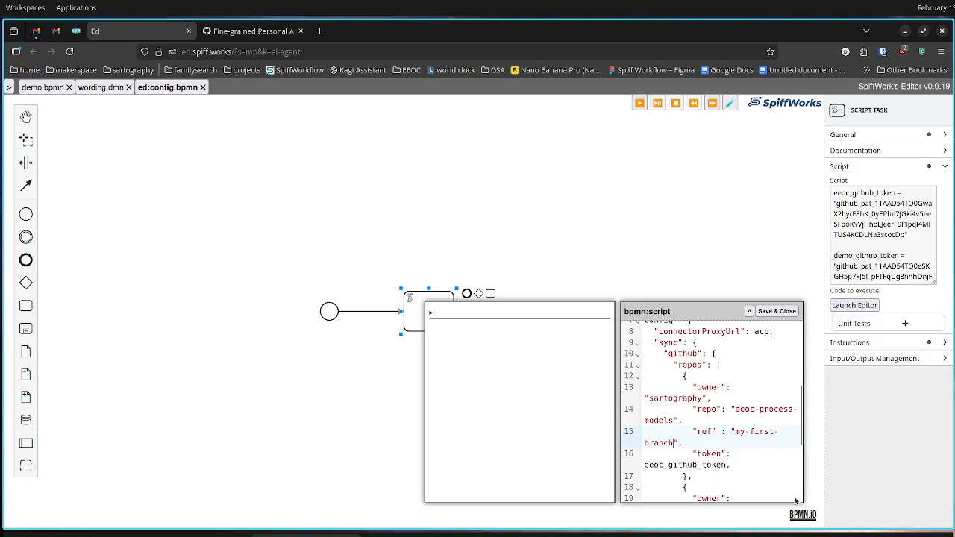
drag(734, 431, 672, 443)
click(776, 311)
click(721, 319)
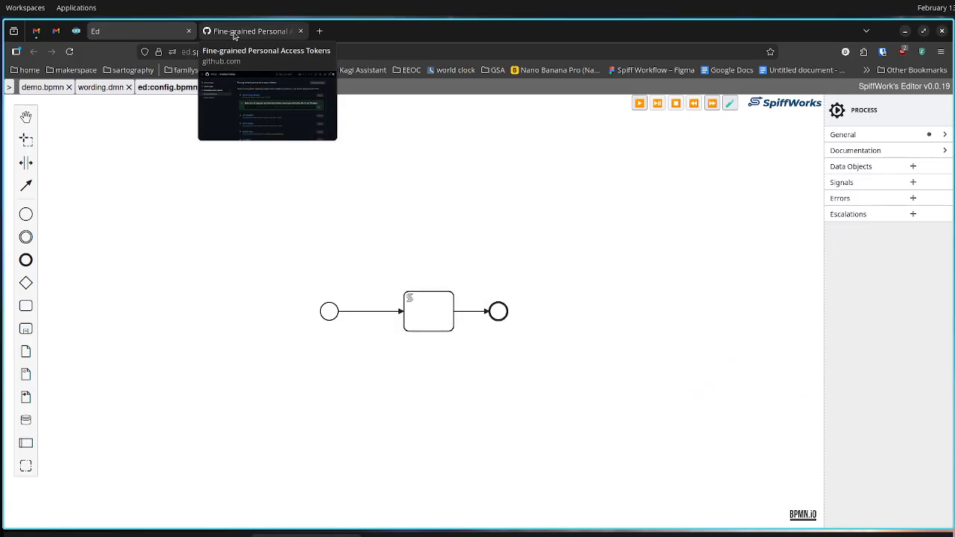
Switch to GitHub and open the sartography/eeoc-process-models repository from the home dashboard
click(257, 31)
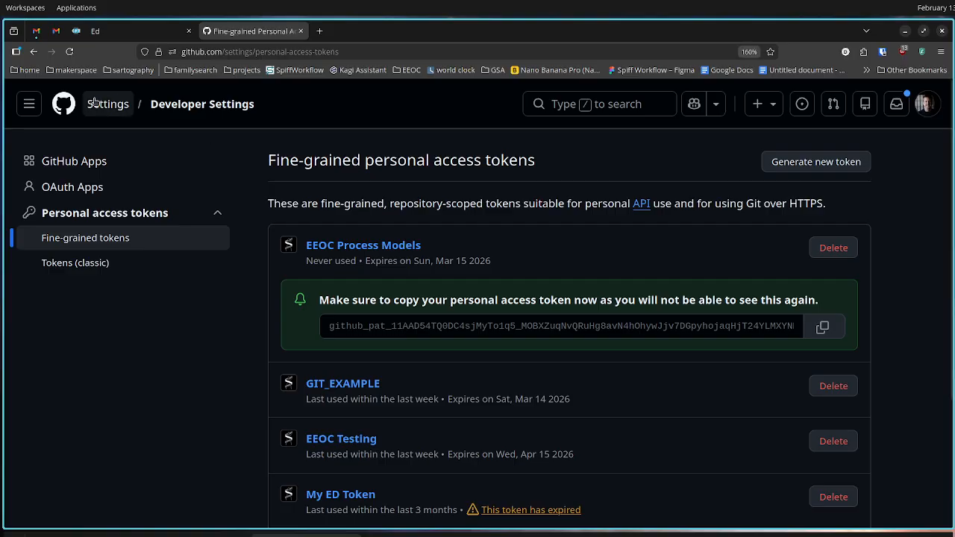
click(30, 104)
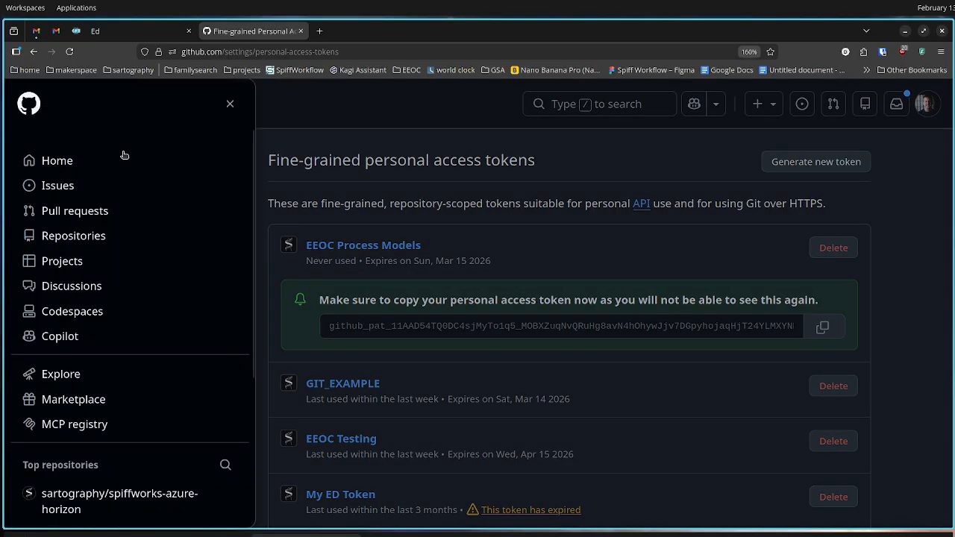
click(69, 163)
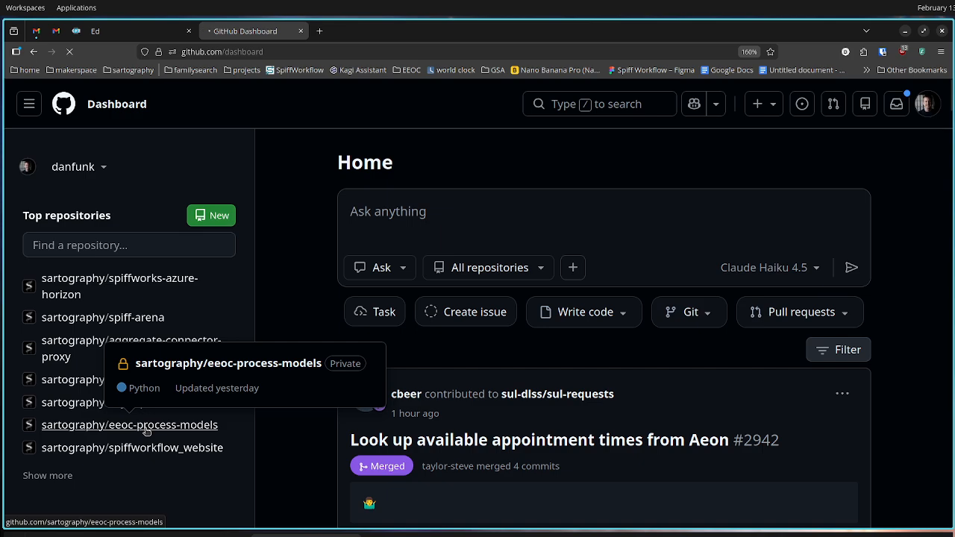
click(126, 425)
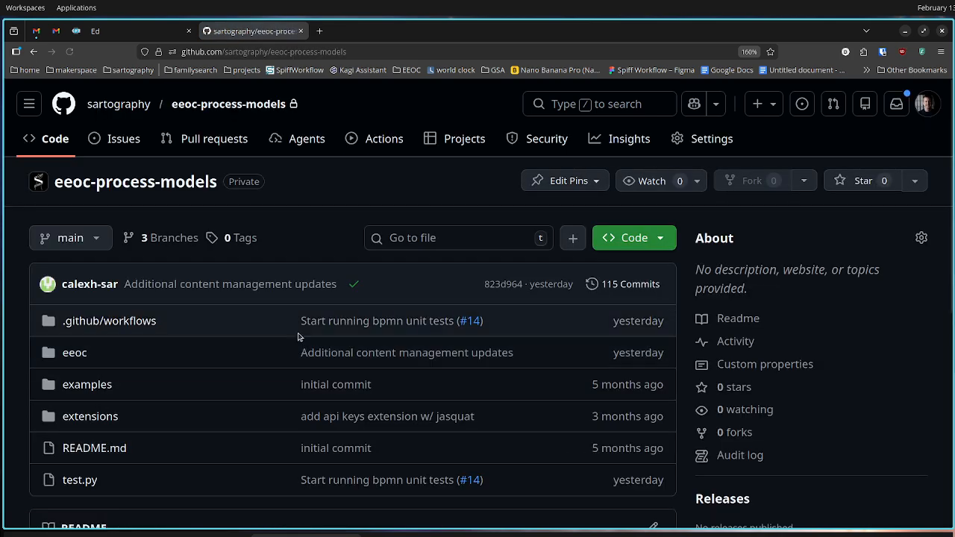
Go to the Sartography organization page and open eeoc-process-models from its repository list
click(129, 107)
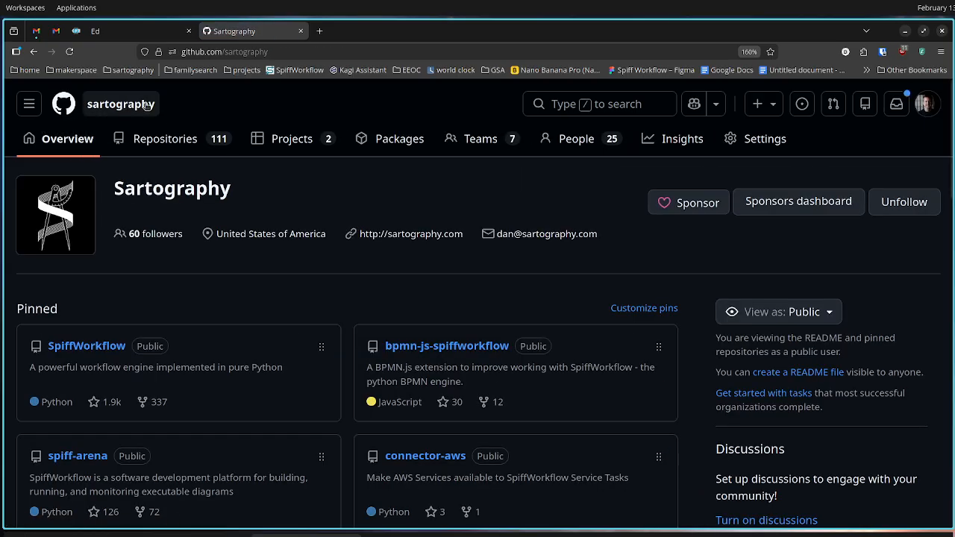
scroll(298, 333, down, 5)
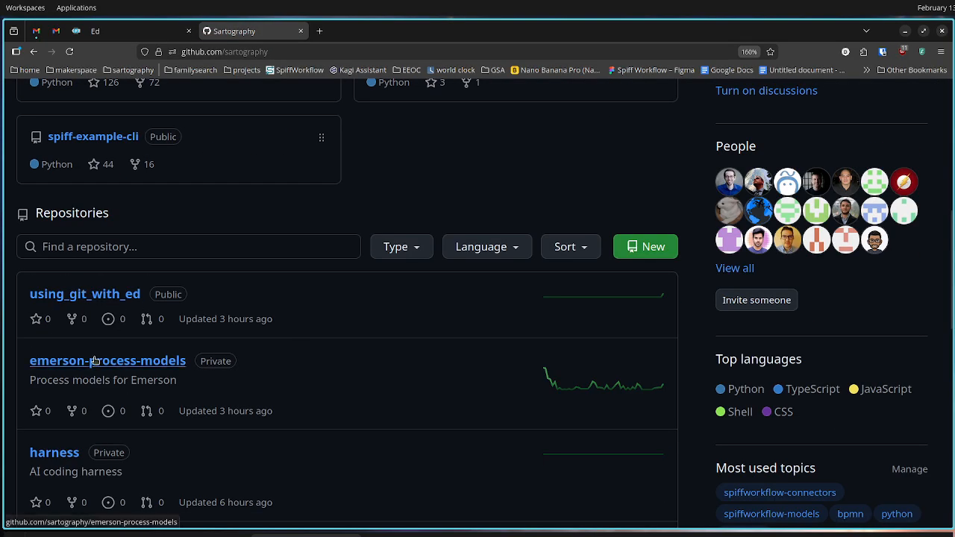
scroll(231, 380, down, 3)
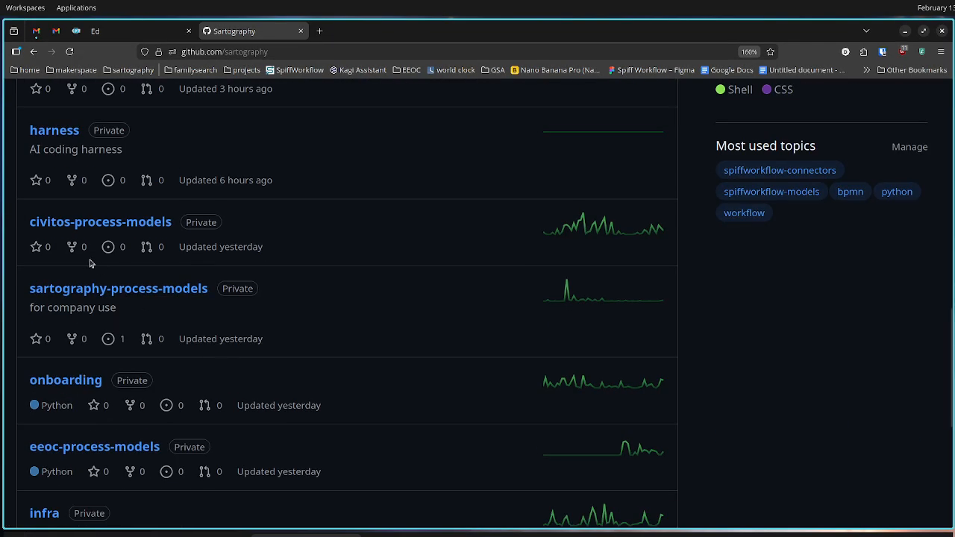
scroll(106, 364, down, 1)
click(90, 346)
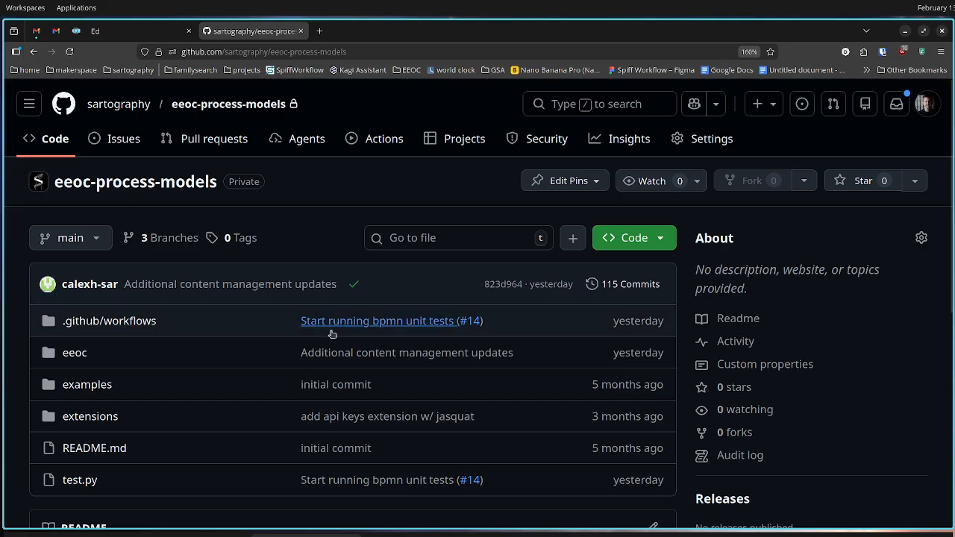
Look over the repository's main page and open its list of all branches
scroll(347, 340, down, 3)
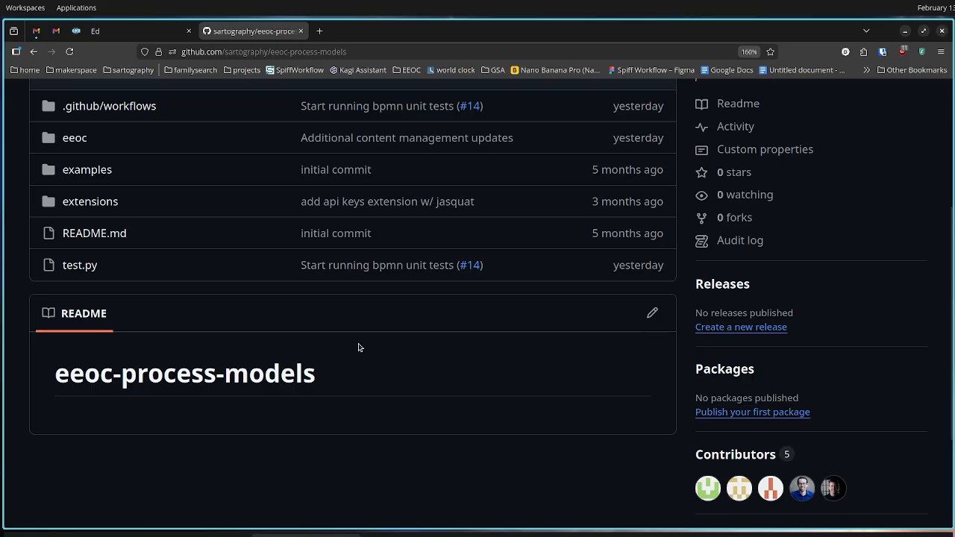
scroll(358, 347, up, 3)
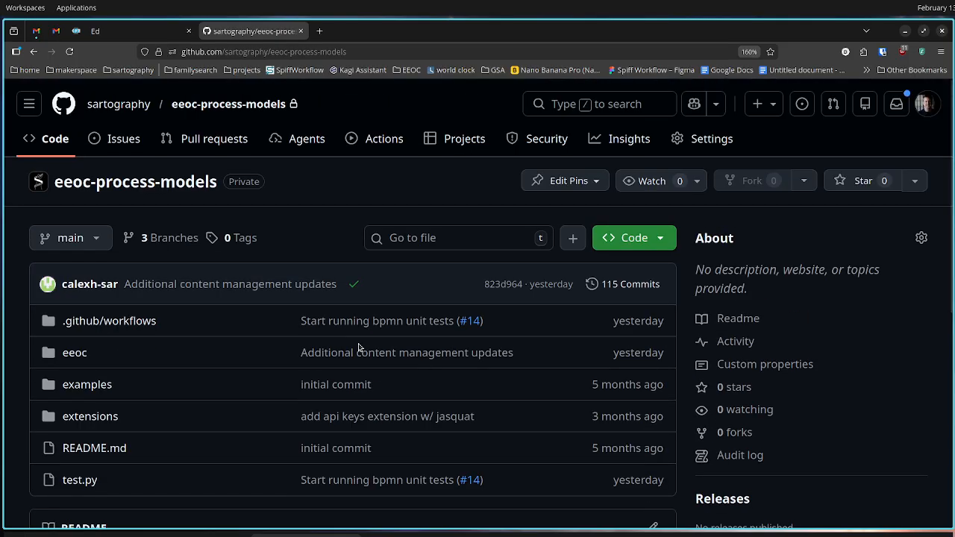
click(105, 247)
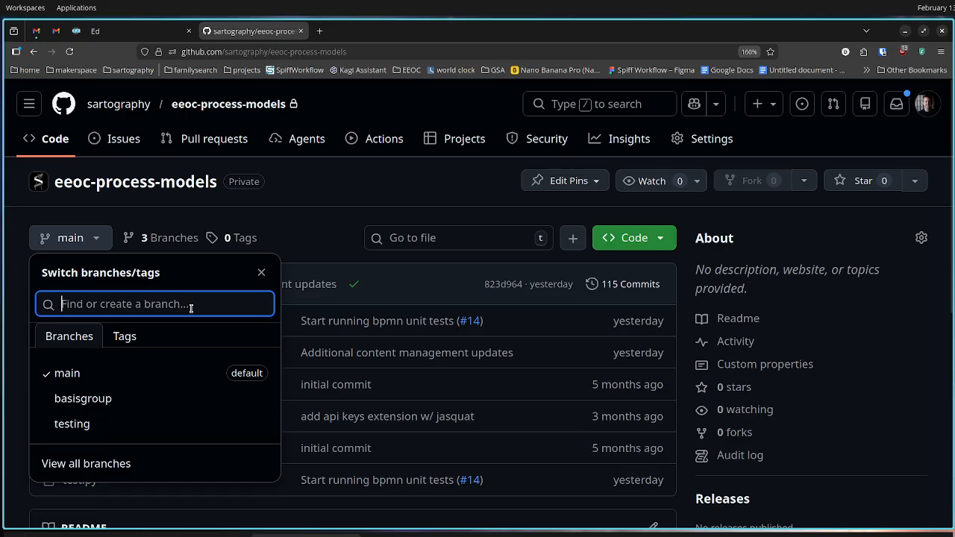
click(116, 464)
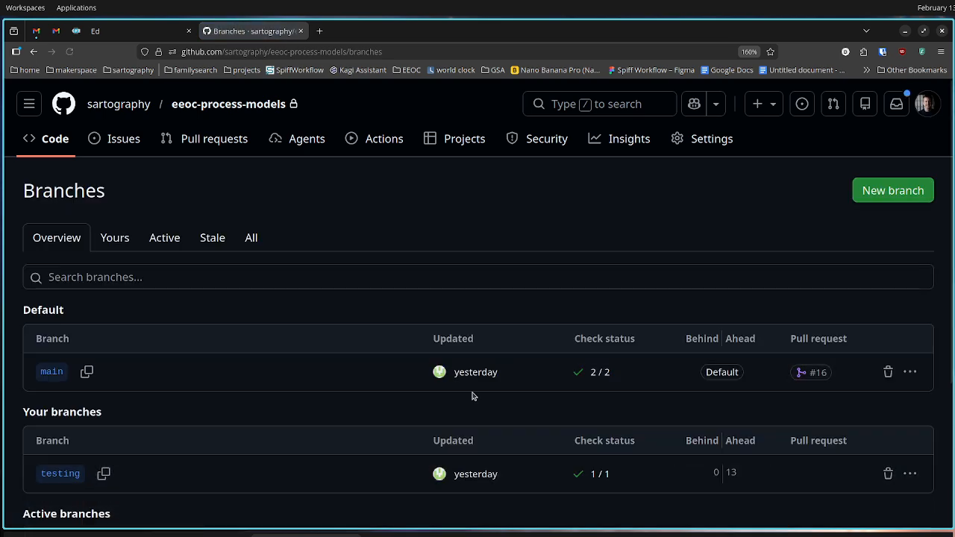
Create a new branch named my-first-branch from the main branch
click(868, 195)
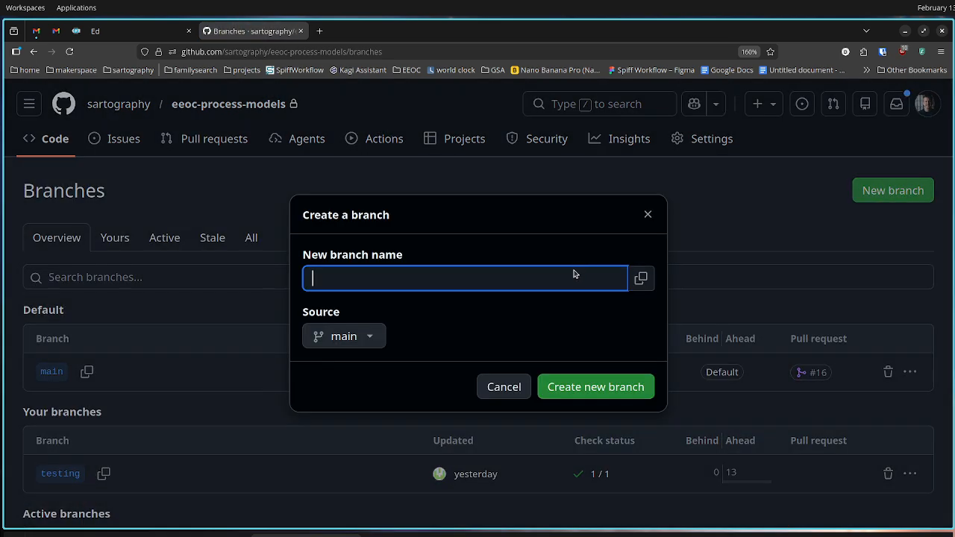
key(ctrl+v)
key(ctrl+z)
text(my-first-branch)
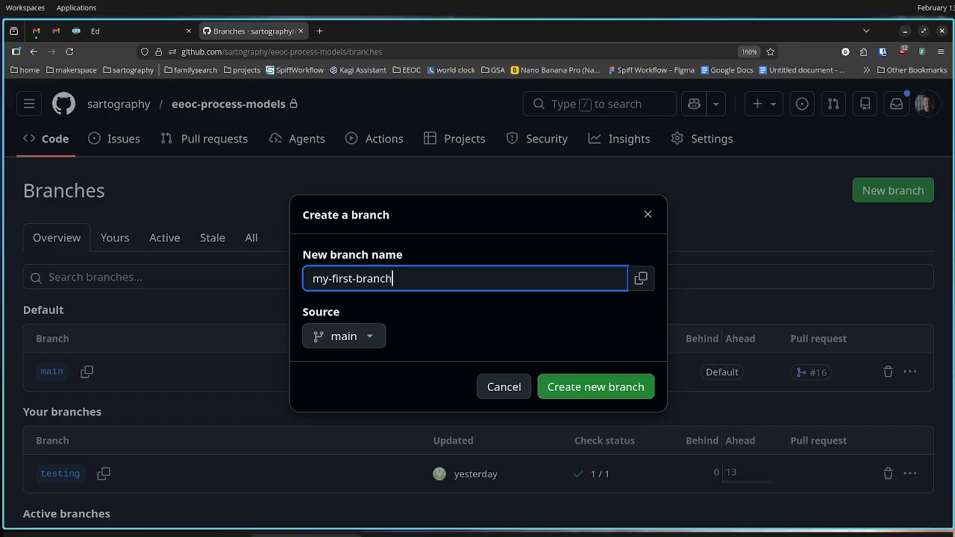
click(579, 393)
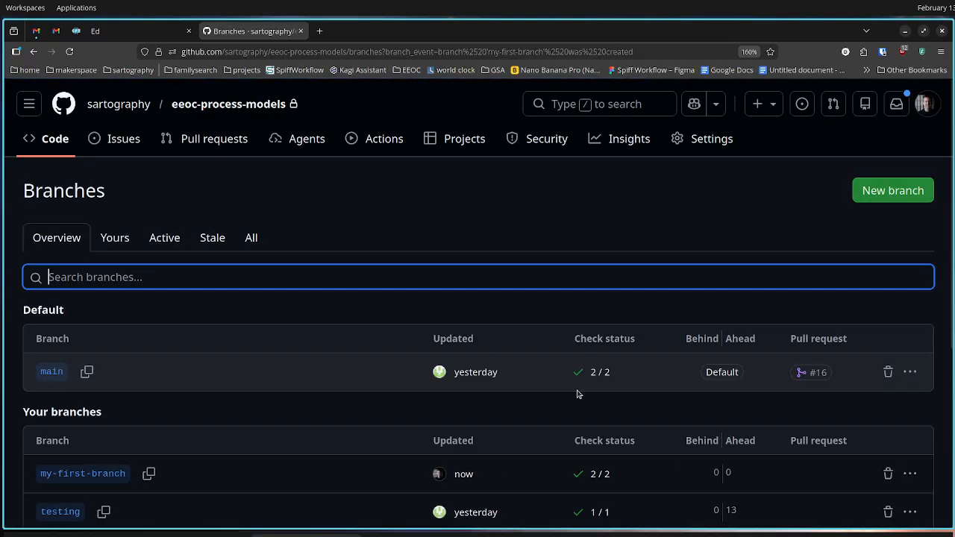
scroll(432, 392, down, 3)
scroll(429, 391, up, 3)
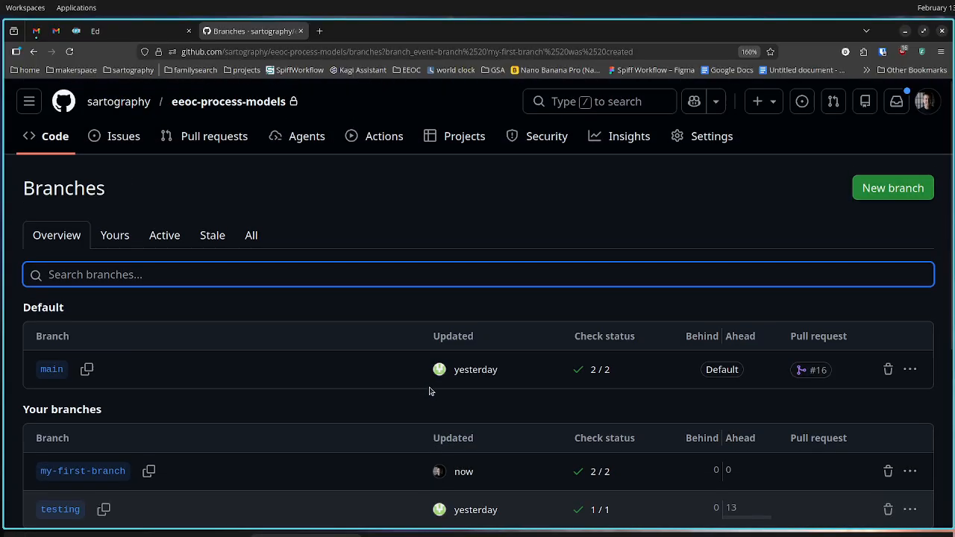
Return to the repository's code page, switch to the Ed editor, and open process_group.json from the EEOC project's eeoc folder
click(62, 149)
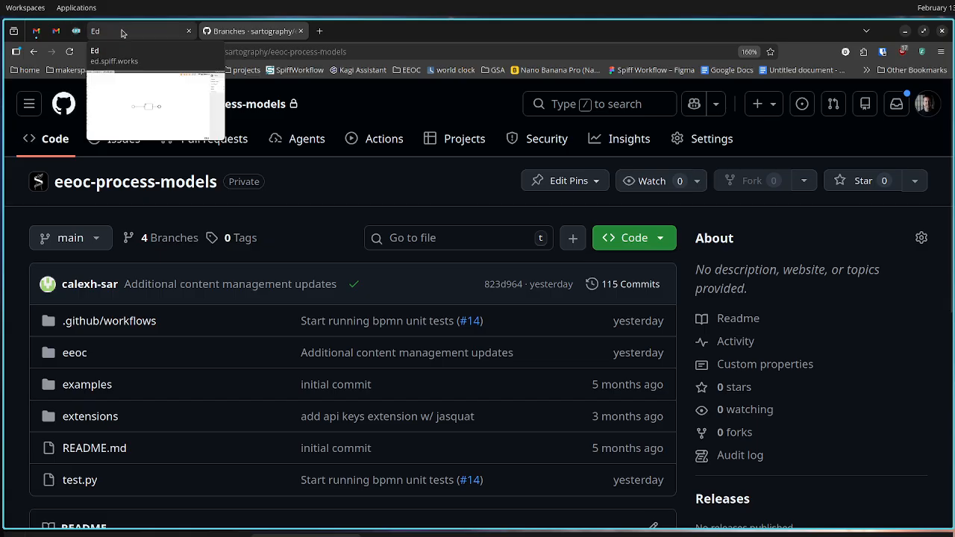
click(123, 32)
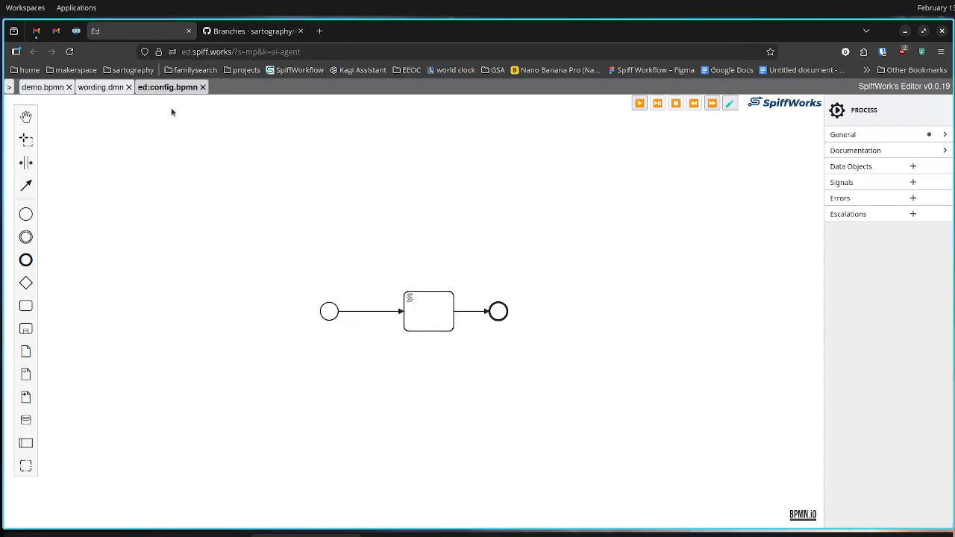
click(9, 87)
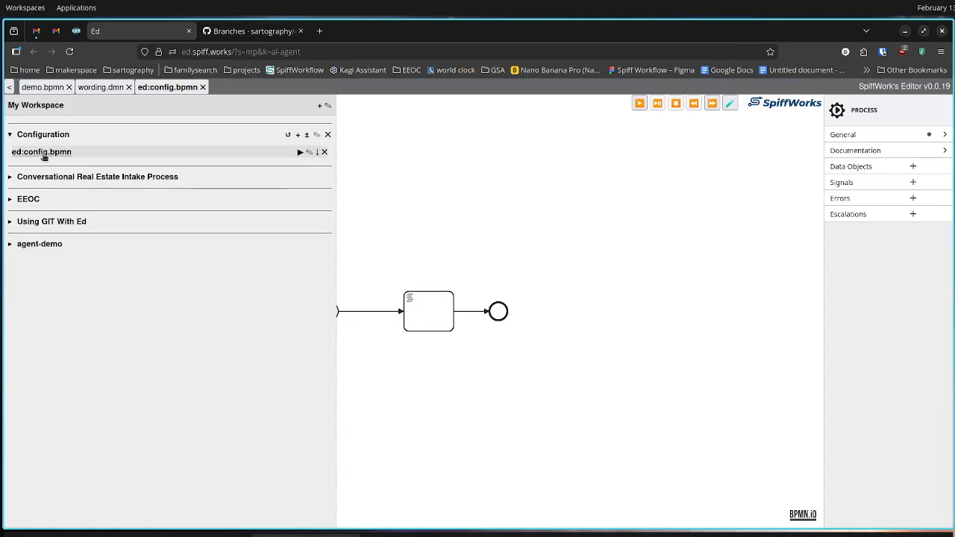
click(10, 199)
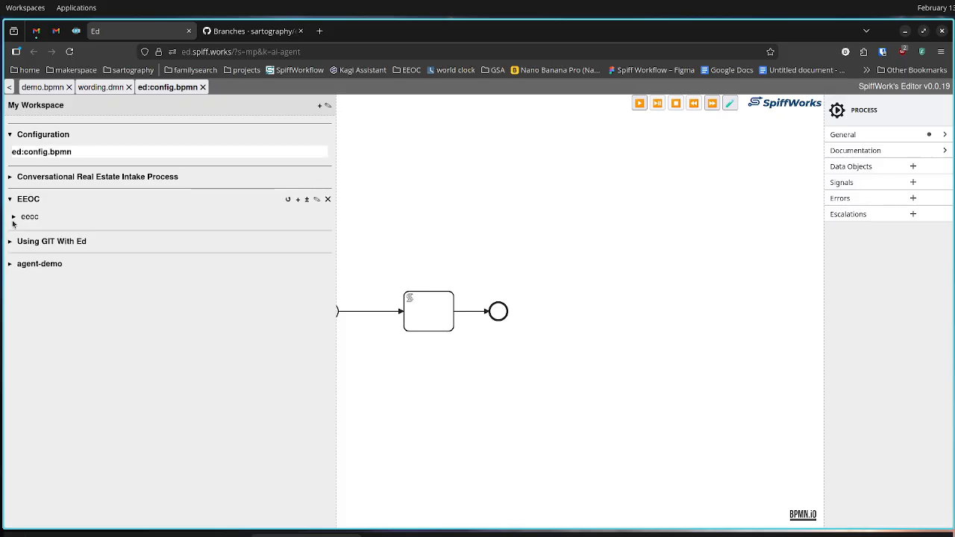
click(13, 217)
click(48, 243)
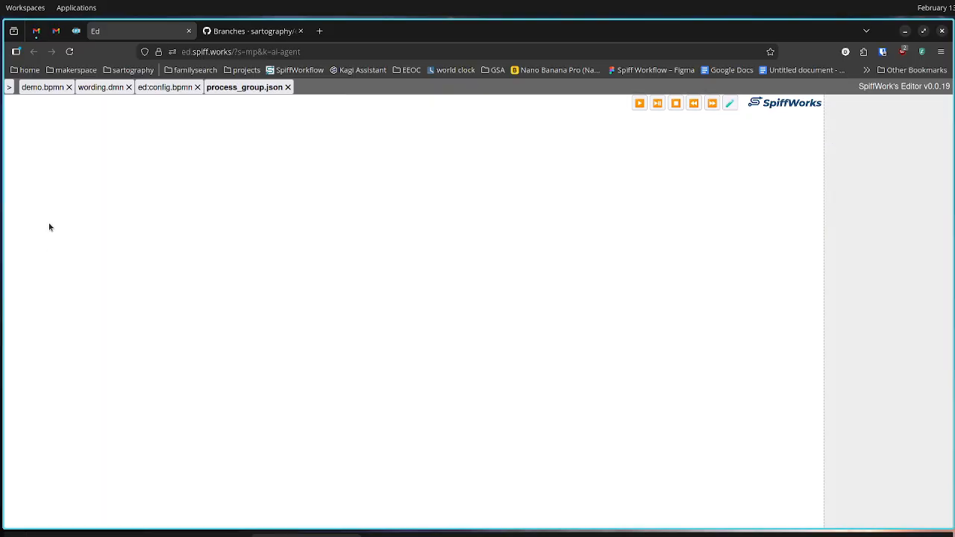
Open disability.bpmn from the foi folder inside the EEOC project's eeoc folder
click(9, 87)
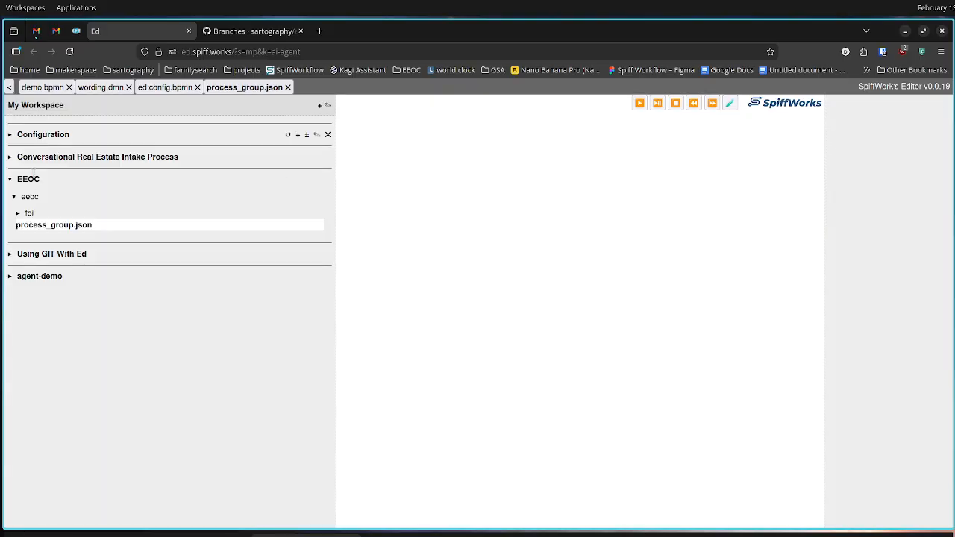
click(16, 215)
scroll(120, 362, down, 3)
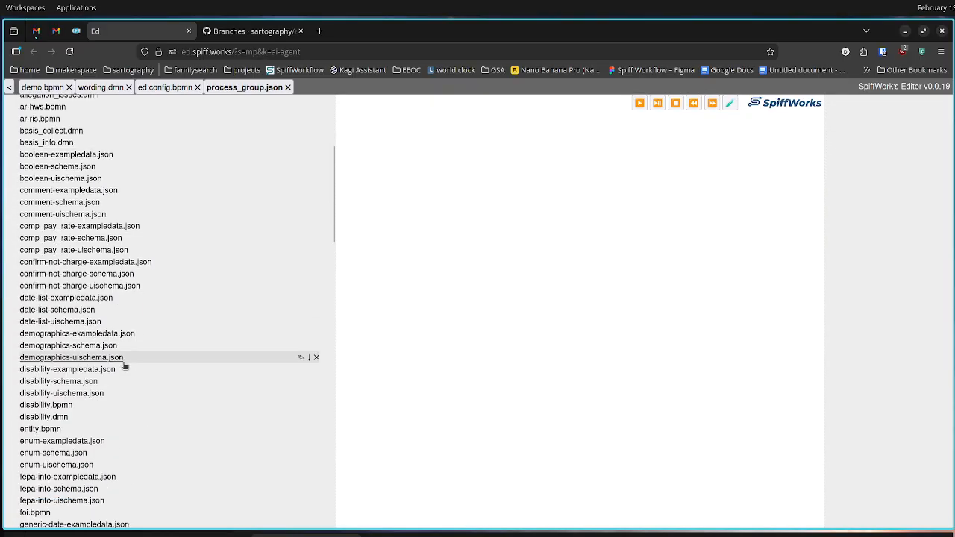
click(54, 409)
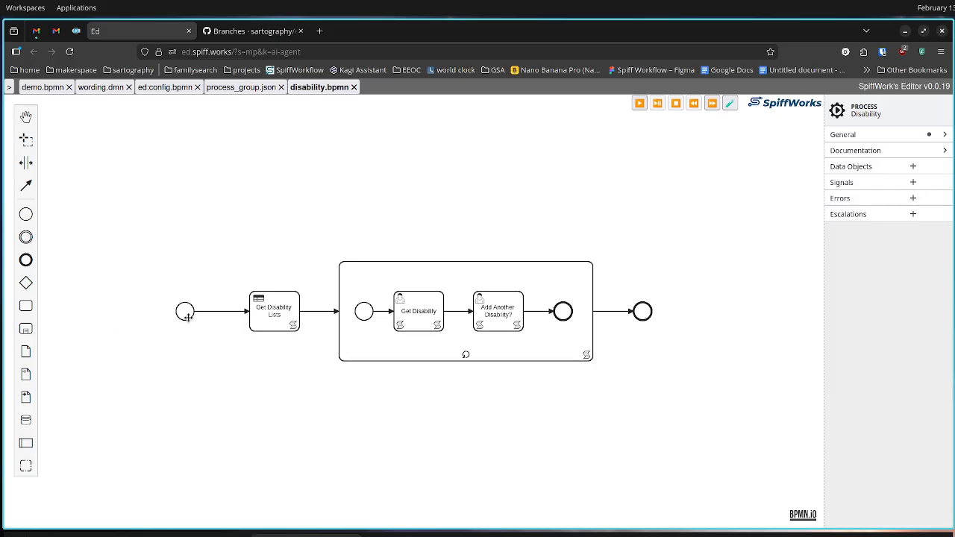
Add the instructions "These are new instructions!" to the Get Disability user task and save them
click(420, 312)
double_click(422, 311)
click(429, 300)
click(870, 185)
click(867, 185)
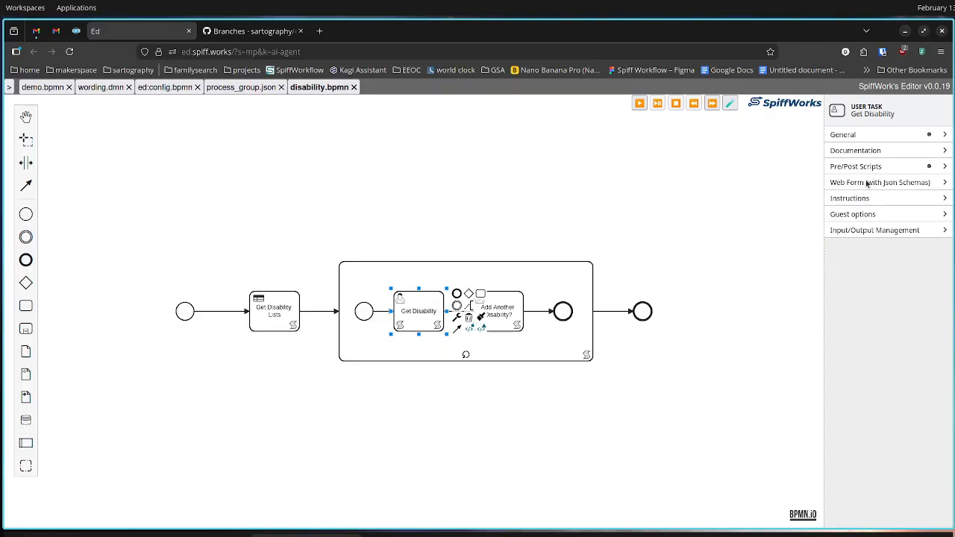
click(853, 200)
click(854, 259)
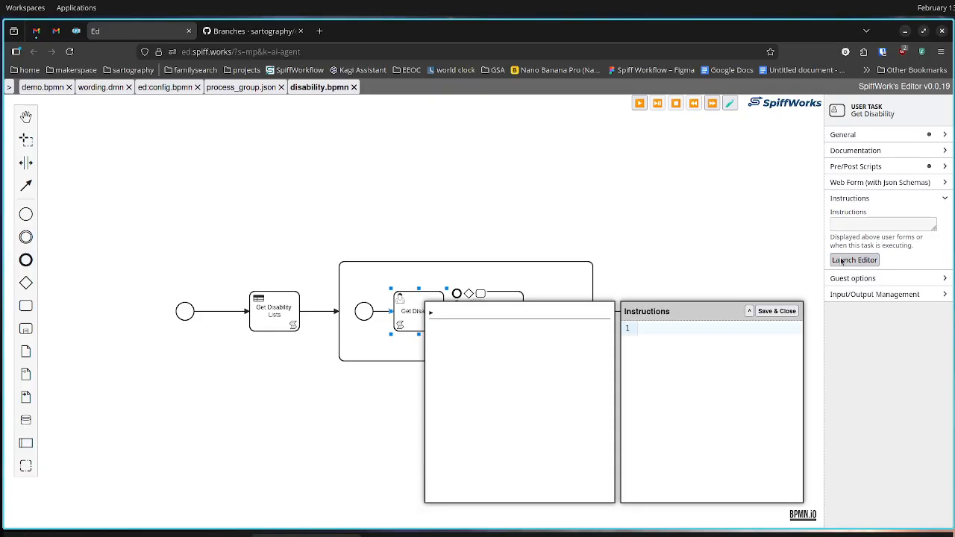
click(646, 331)
text(These are new )
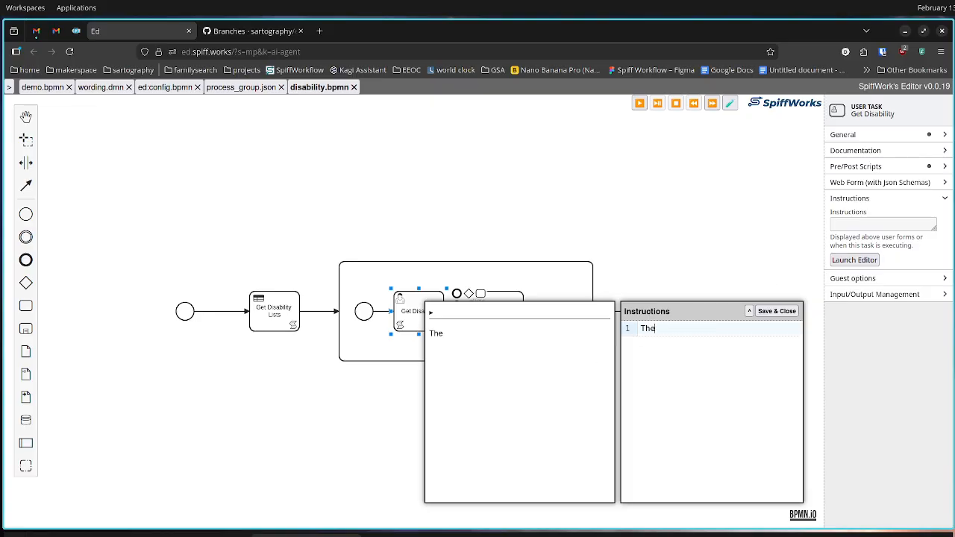
text(instructions!)
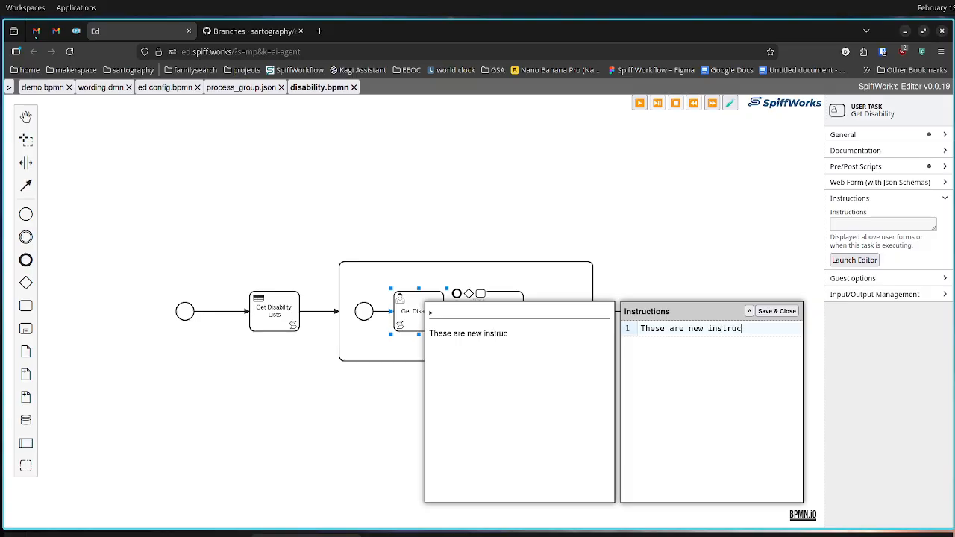
click(776, 312)
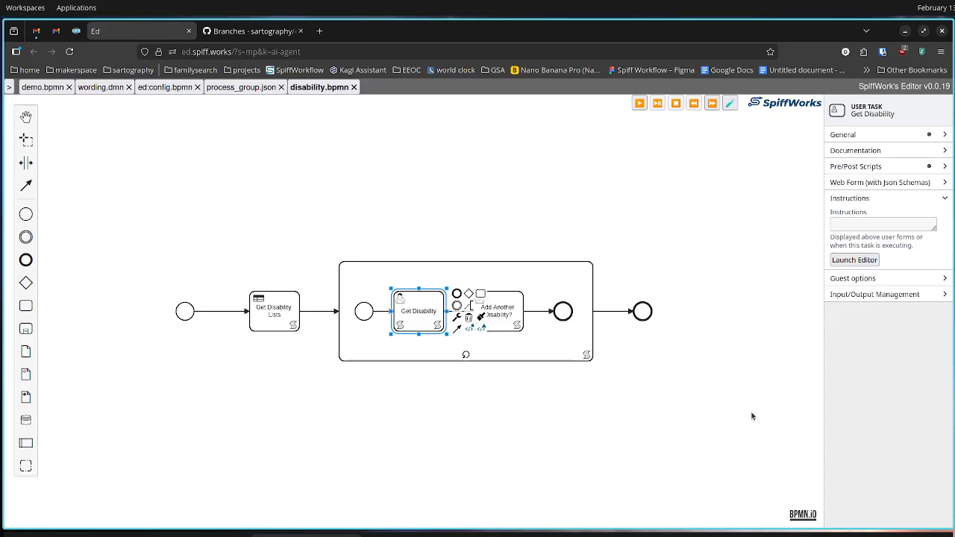
click(9, 87)
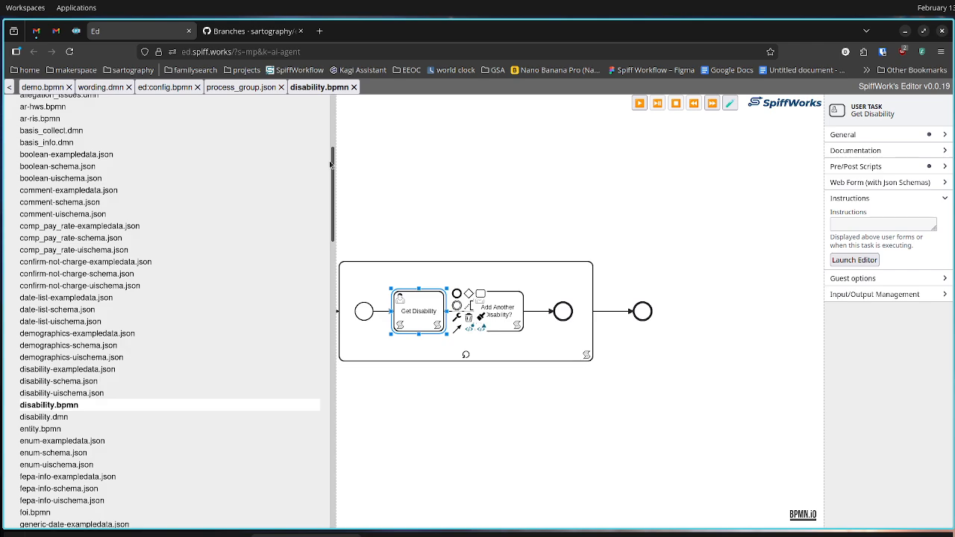
scroll(245, 175, up, 5)
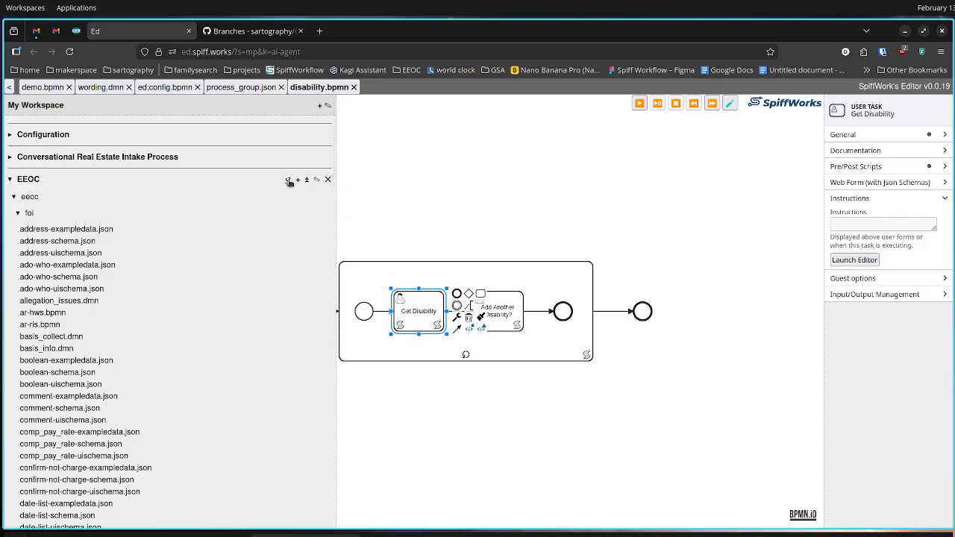
click(289, 181)
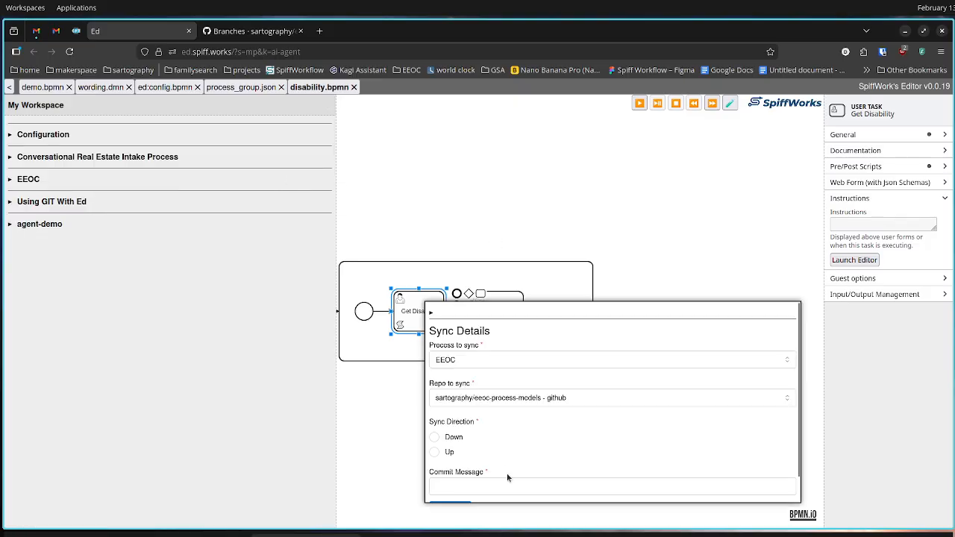
click(609, 247)
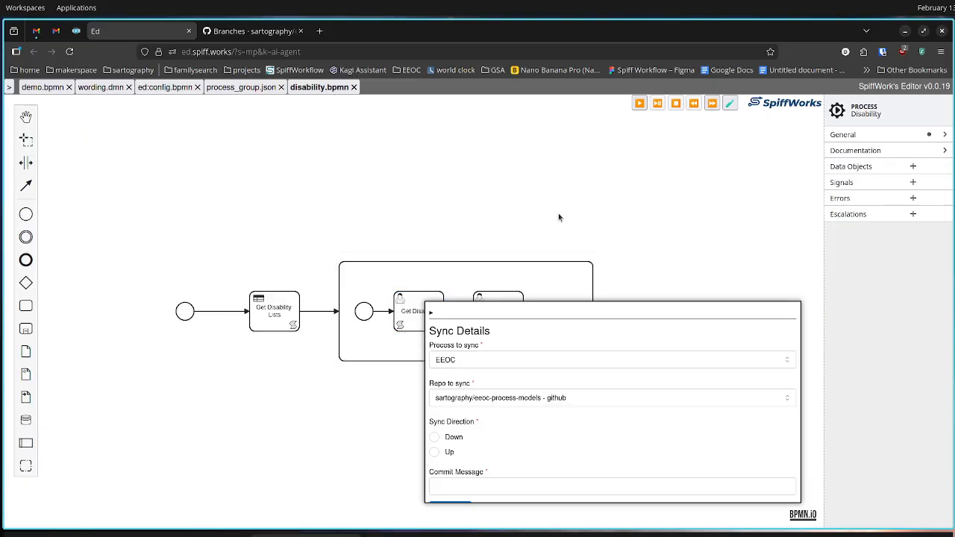
Reload the editor and check the instructions of the Get Disability user task in disability.bpmn
key(F5)
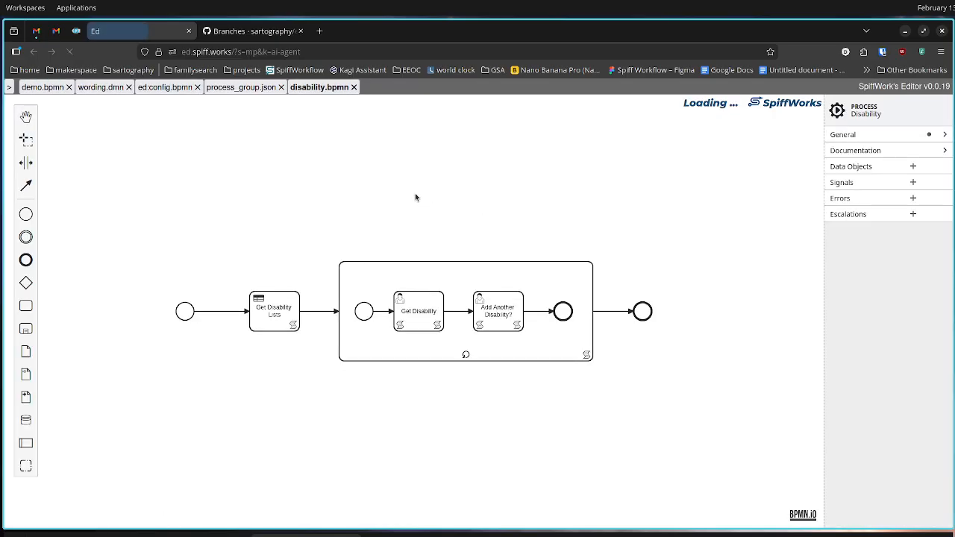
click(171, 88)
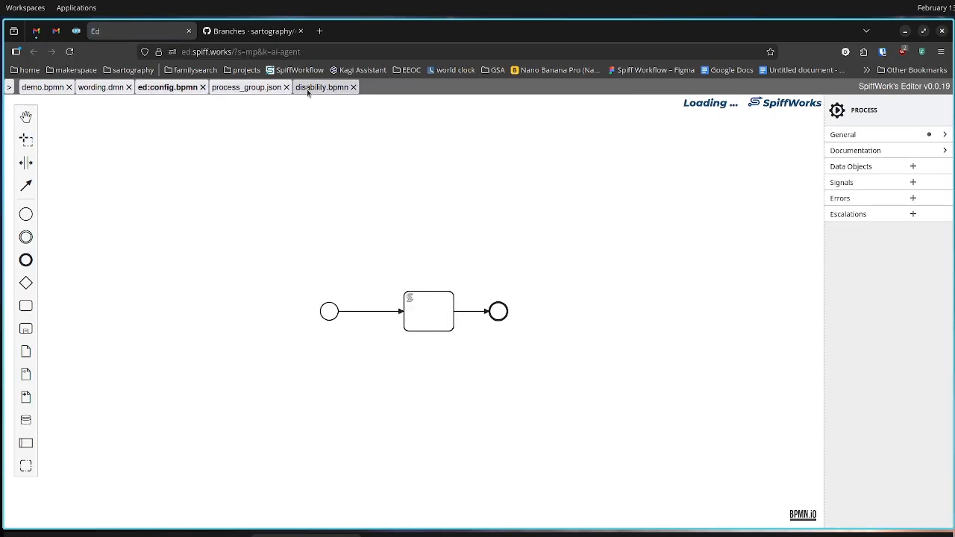
click(311, 88)
click(396, 306)
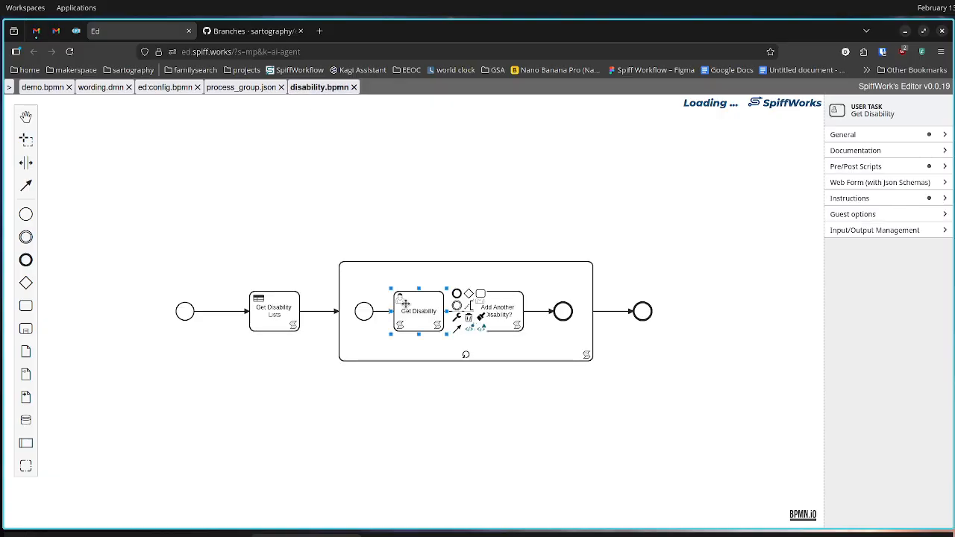
click(853, 197)
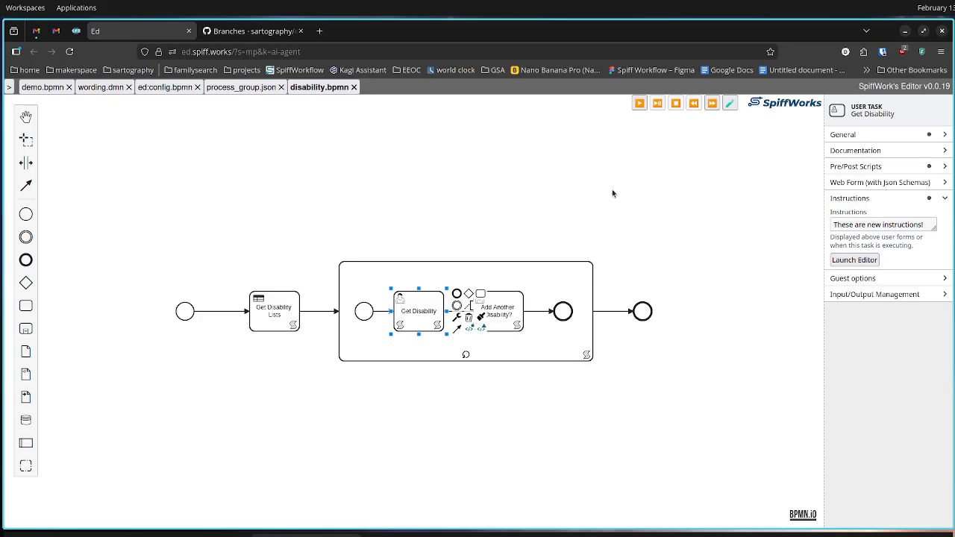
Sync the EEOC process up to sartography/eeoc-process-models on GitHub with the commit message "New directions for disabilities", and dismiss the result dialog
click(10, 88)
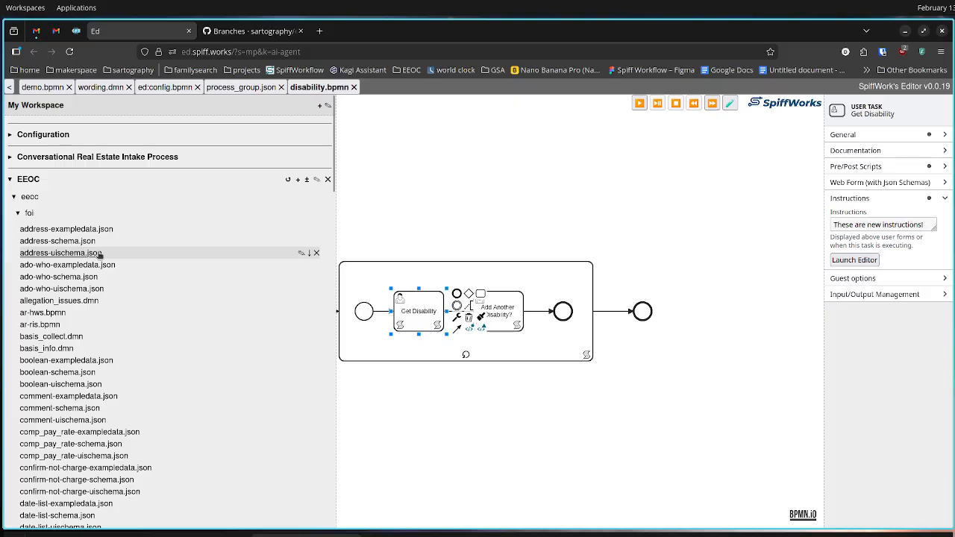
click(288, 180)
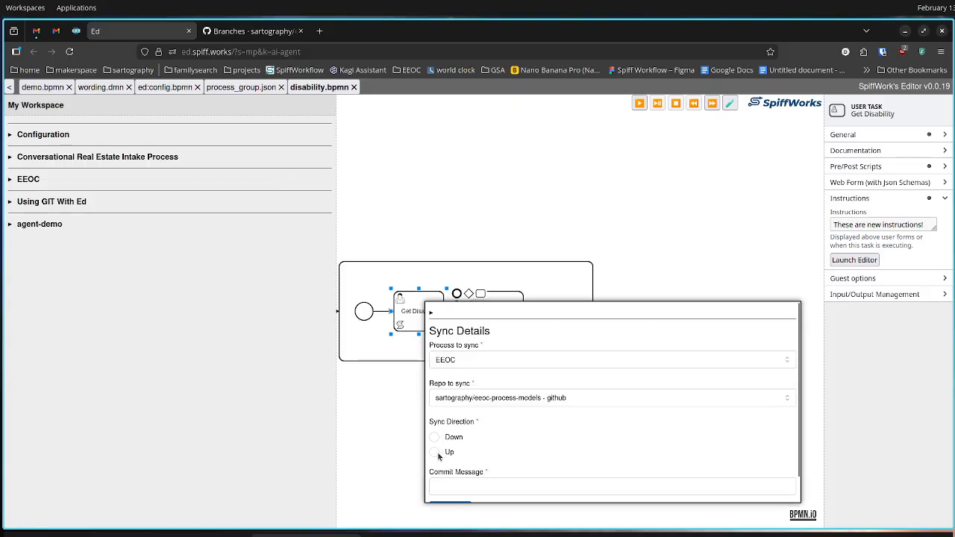
click(435, 453)
scroll(496, 435, down, 1)
click(485, 462)
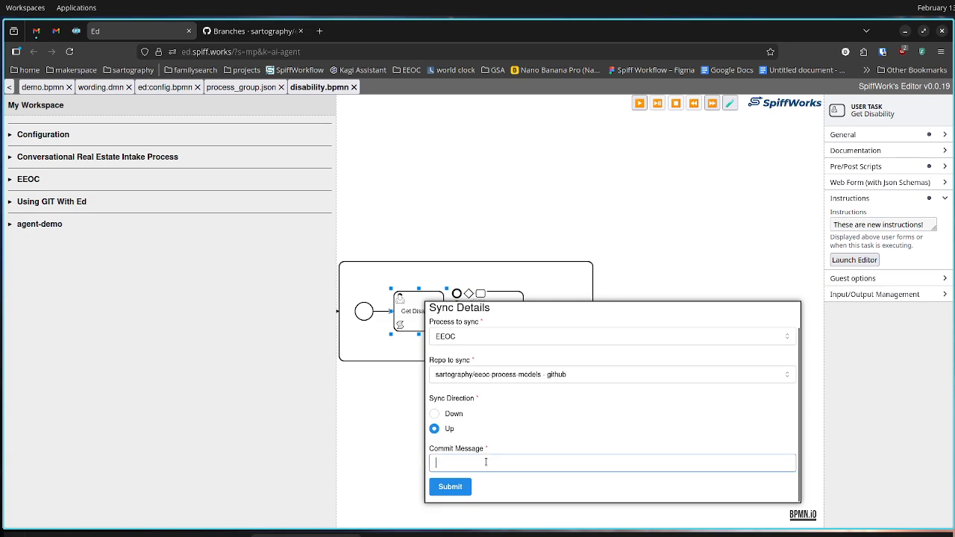
text(New)
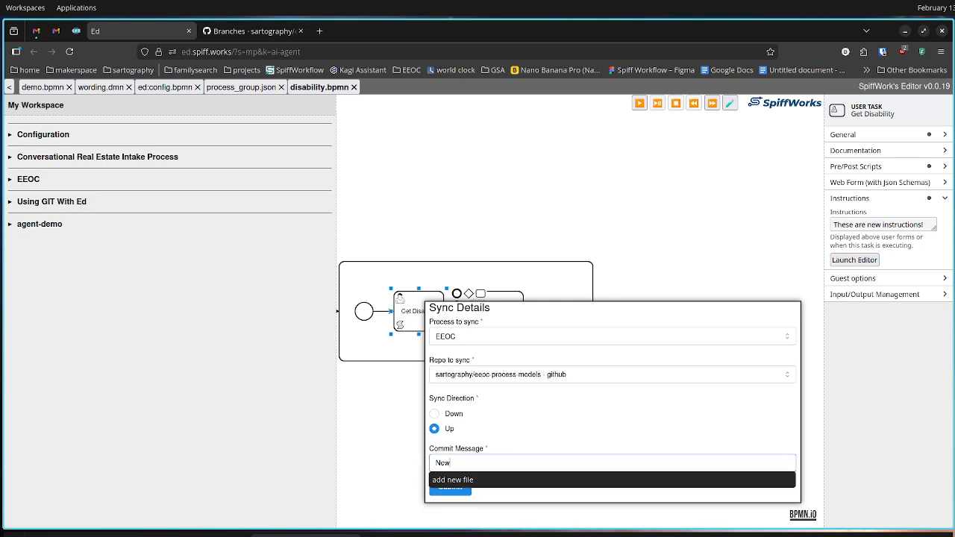
text( directions for disabilities)
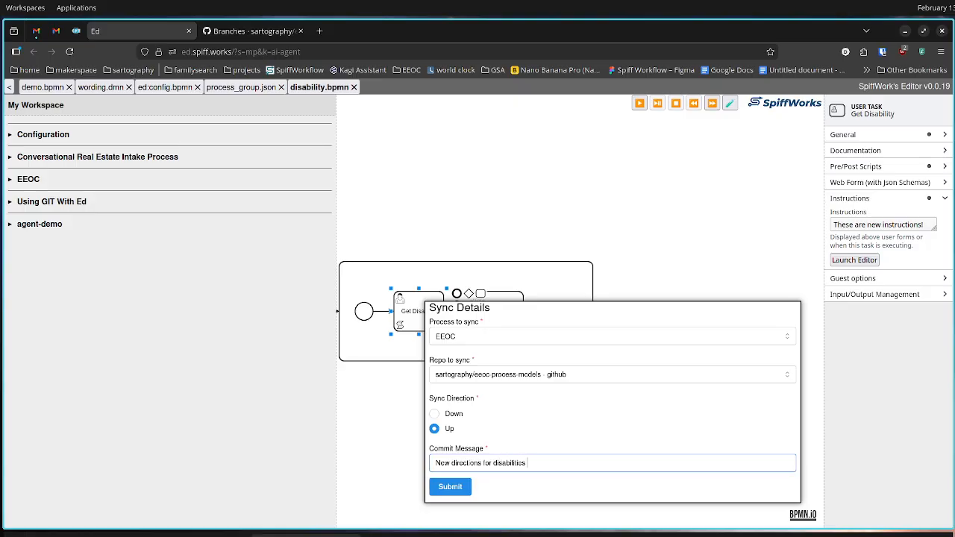
click(450, 488)
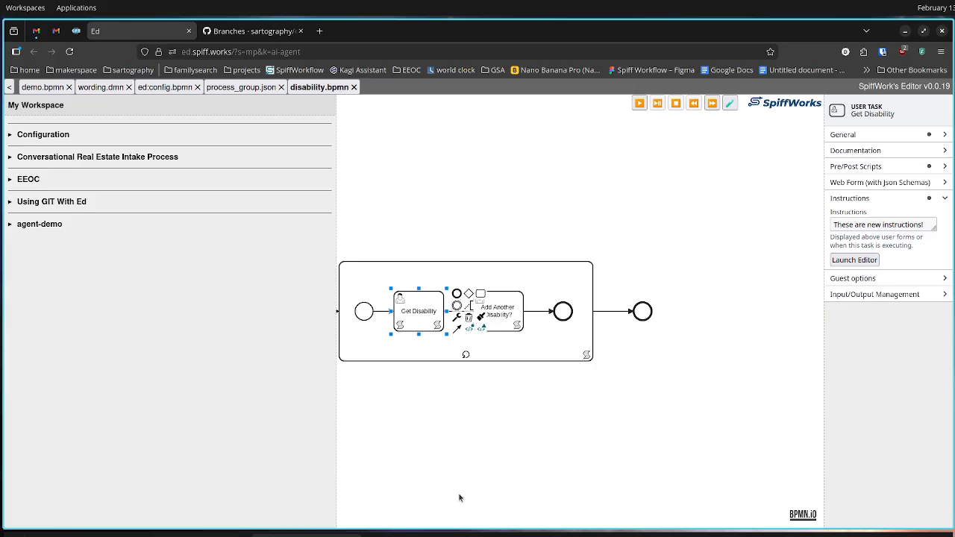
click(480, 418)
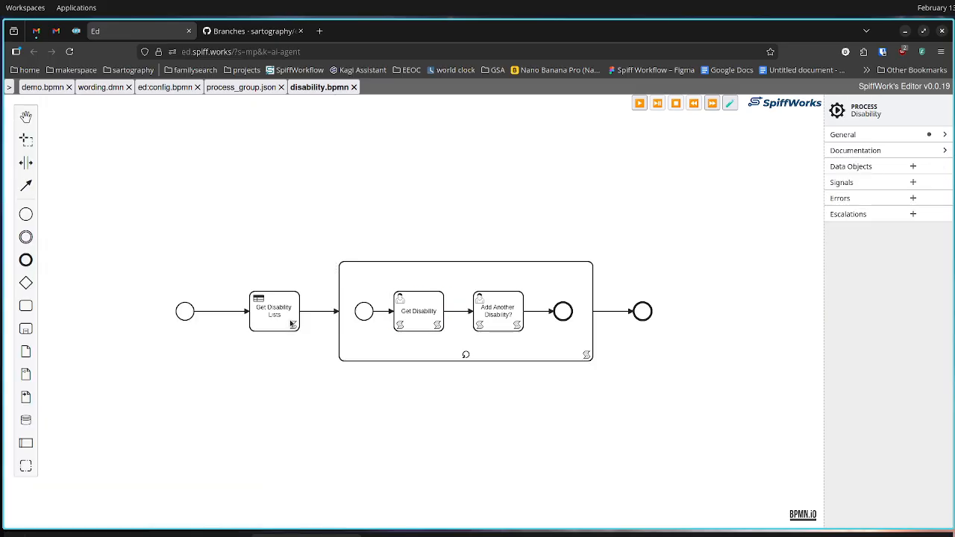
click(10, 87)
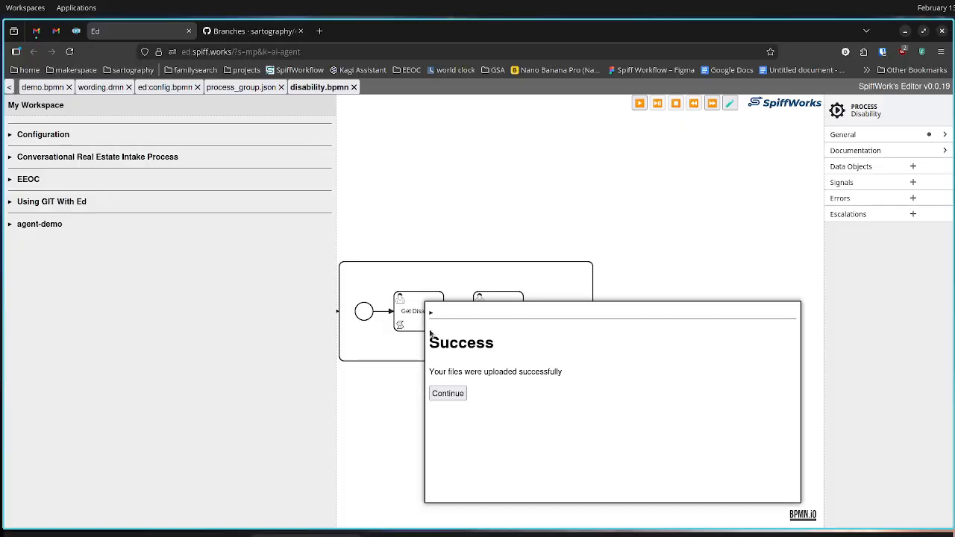
click(448, 393)
Switch to the eeoc-process-models repository on GitHub, open my-first-branch, and look over its latest commit and files
click(238, 31)
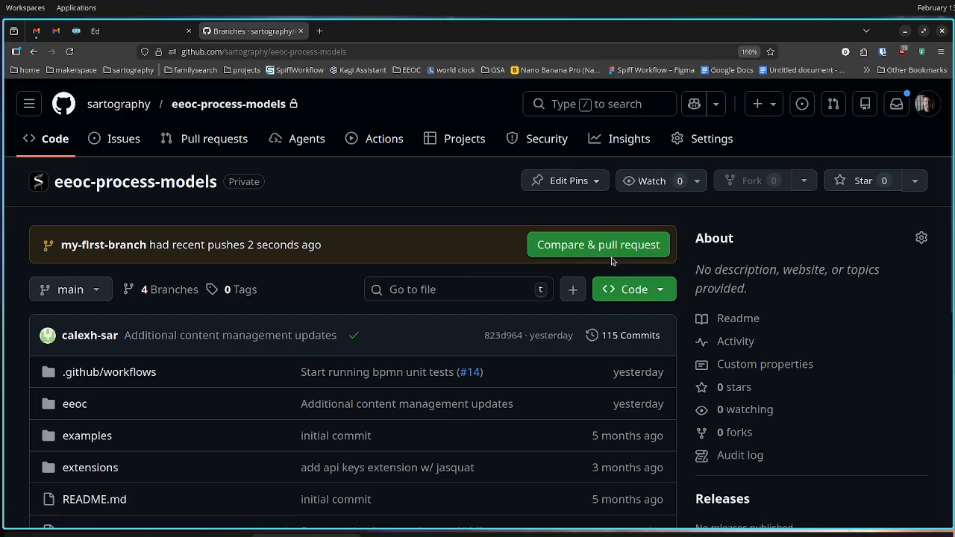
drag(613, 253, 526, 260)
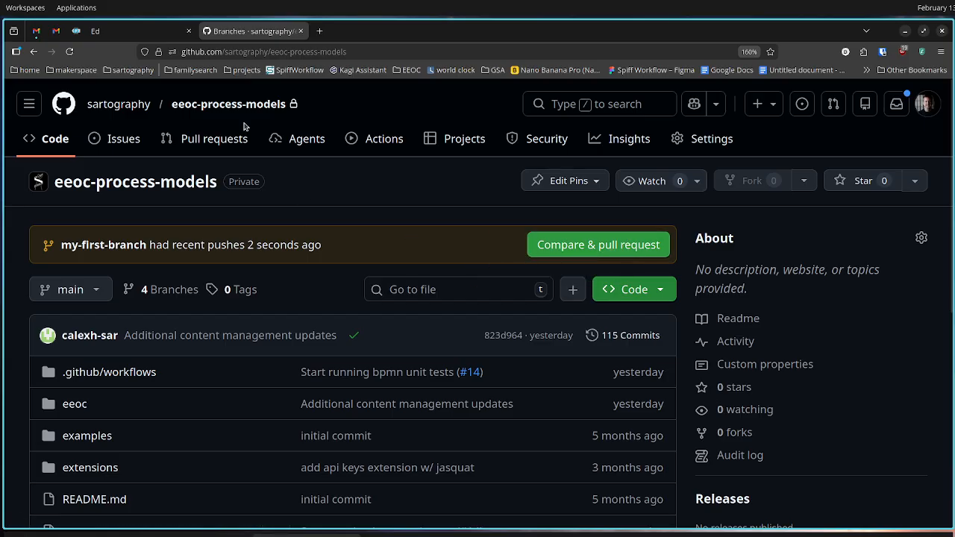
click(144, 32)
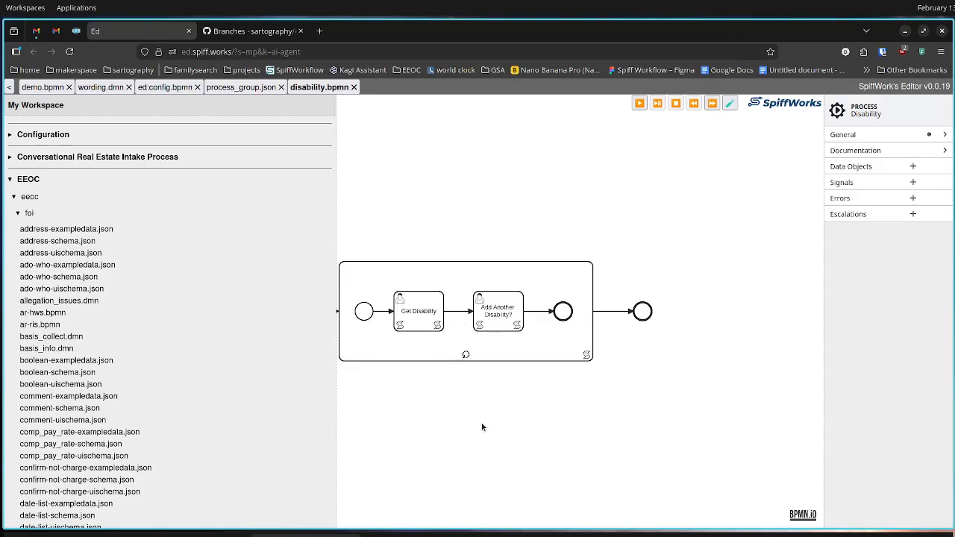
click(250, 31)
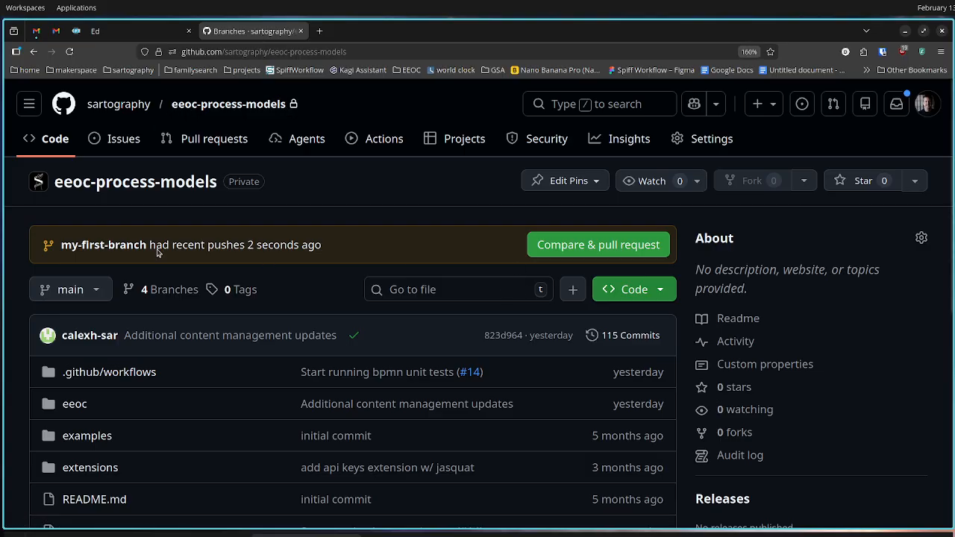
click(105, 246)
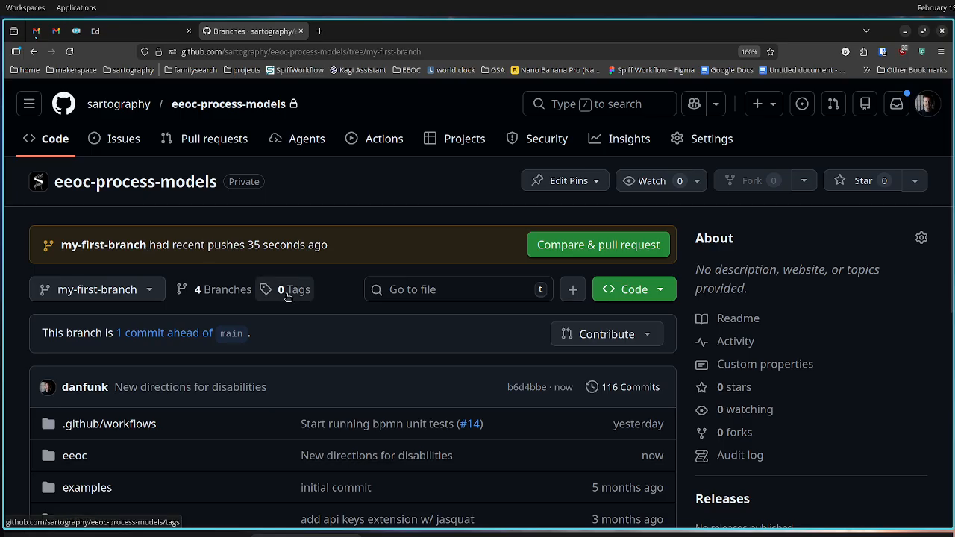
scroll(296, 270, down, 3)
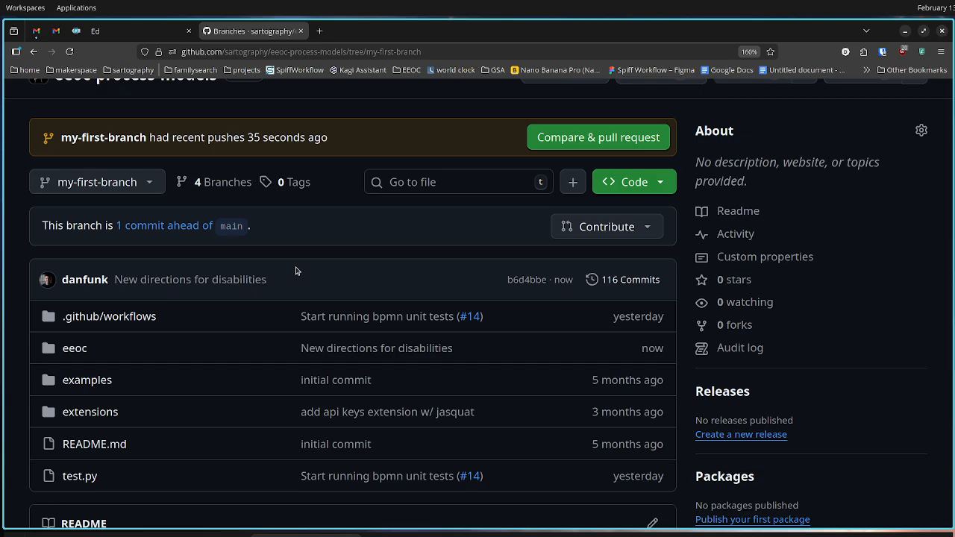
scroll(346, 298, down, 7)
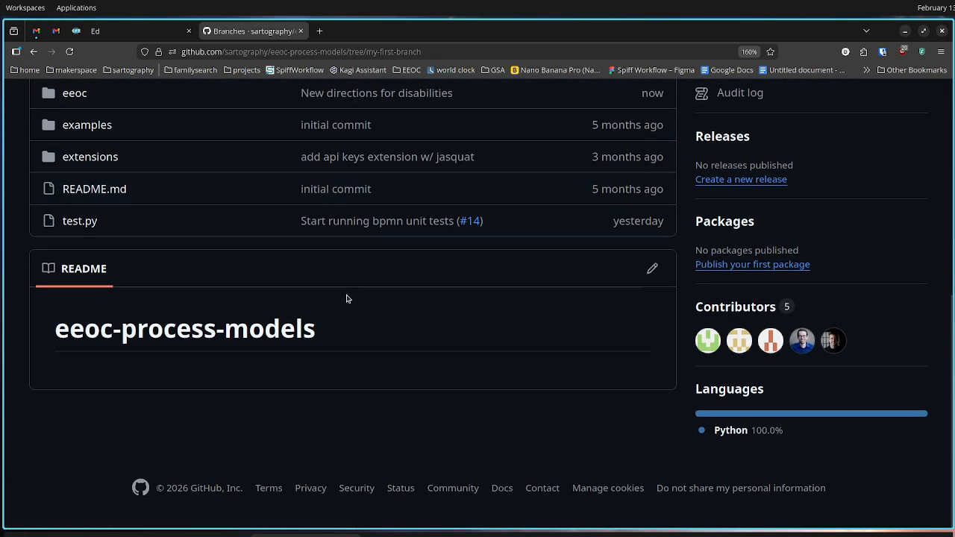
scroll(346, 299, up, 10)
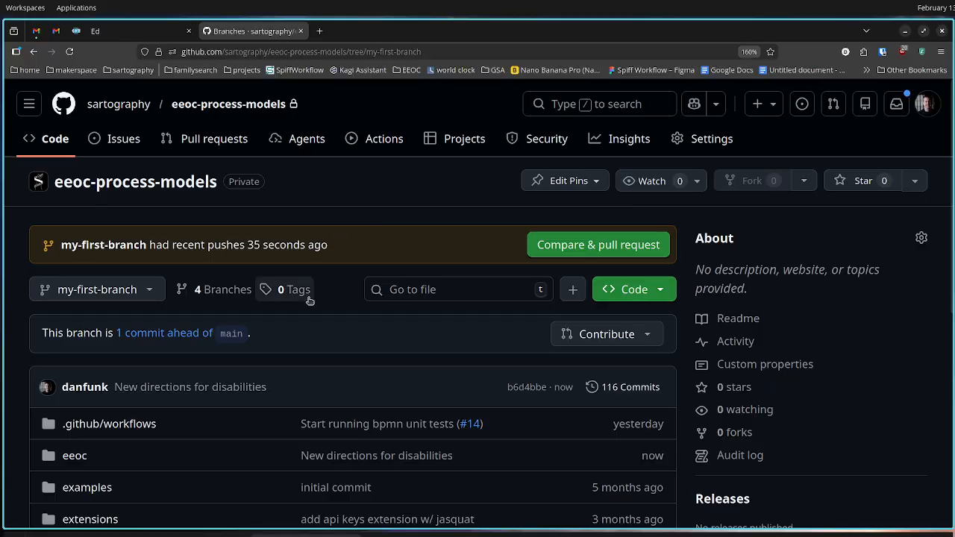
Compare my-first-branch with main and examine the changed files, highlighting the added instructions text in eeoc/foi/disability.bpmn
click(146, 335)
scroll(283, 338, down, 3)
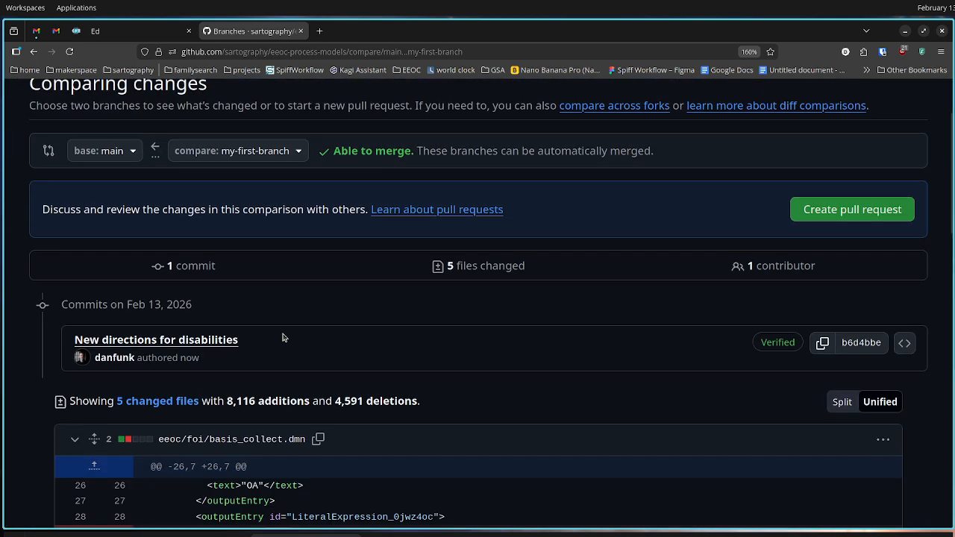
scroll(291, 323, down, 1)
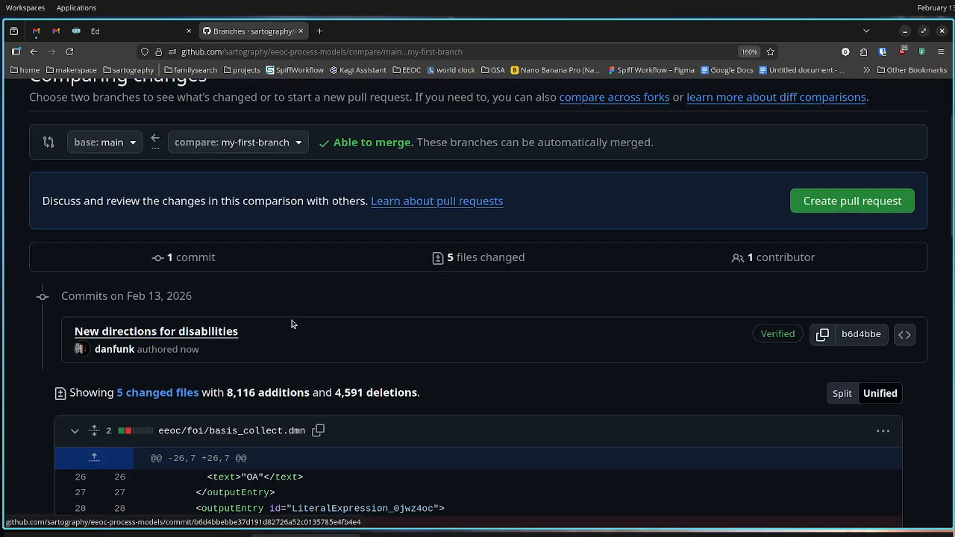
scroll(292, 324, down, 8)
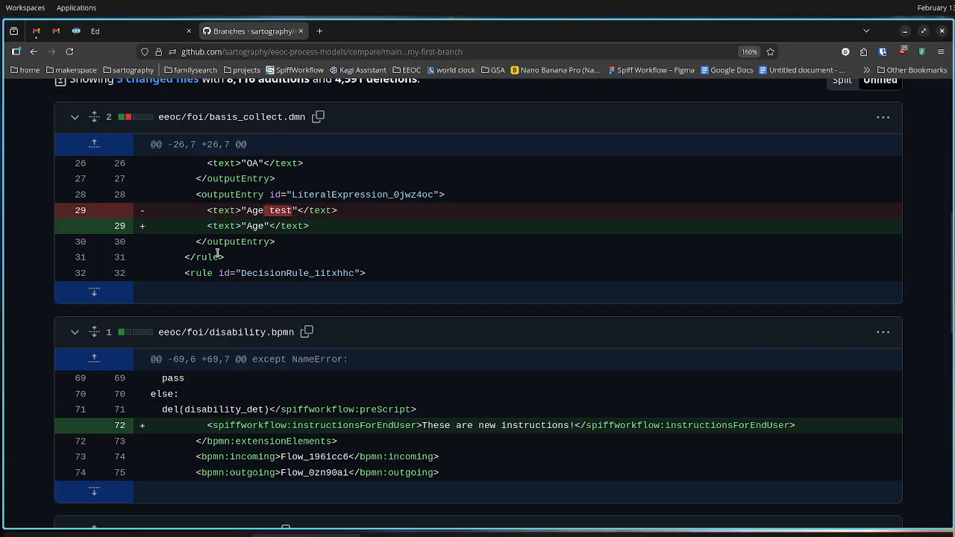
scroll(251, 381, down, 8)
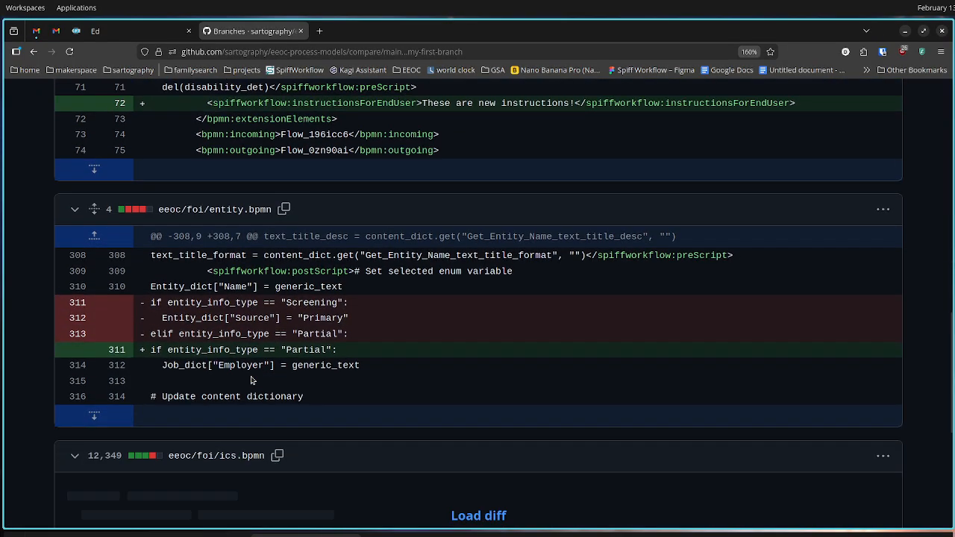
scroll(274, 367, down, 8)
scroll(316, 375, up, 3)
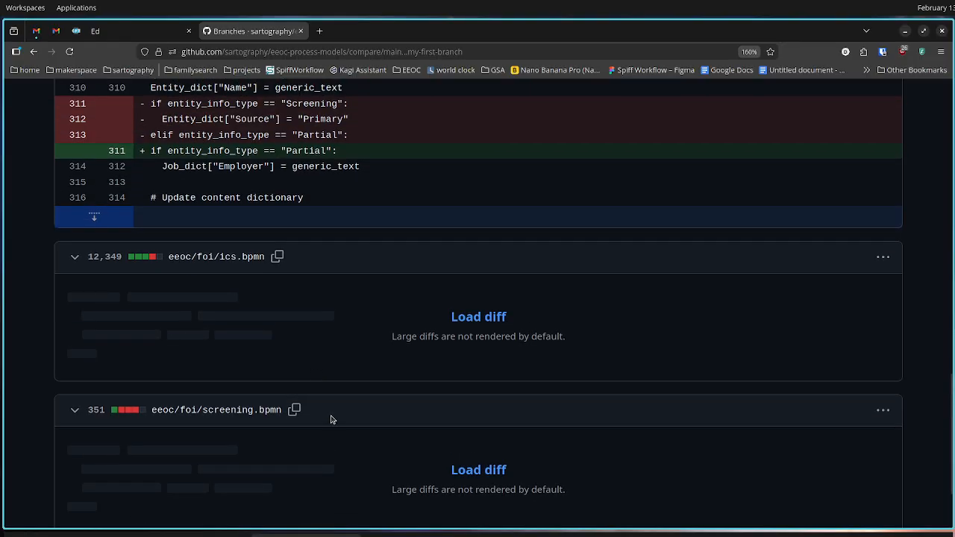
scroll(332, 419, up, 20)
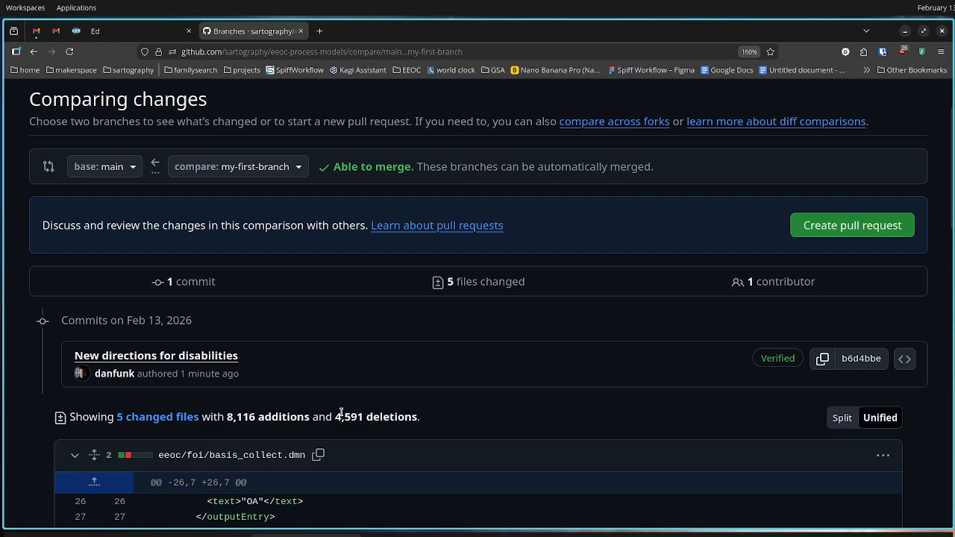
scroll(341, 413, down, 5)
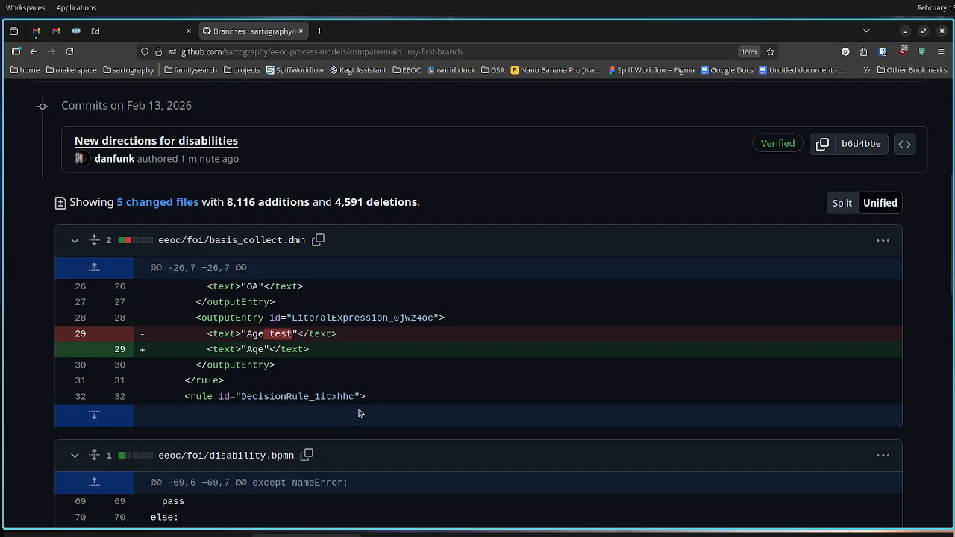
scroll(371, 396, down, 5)
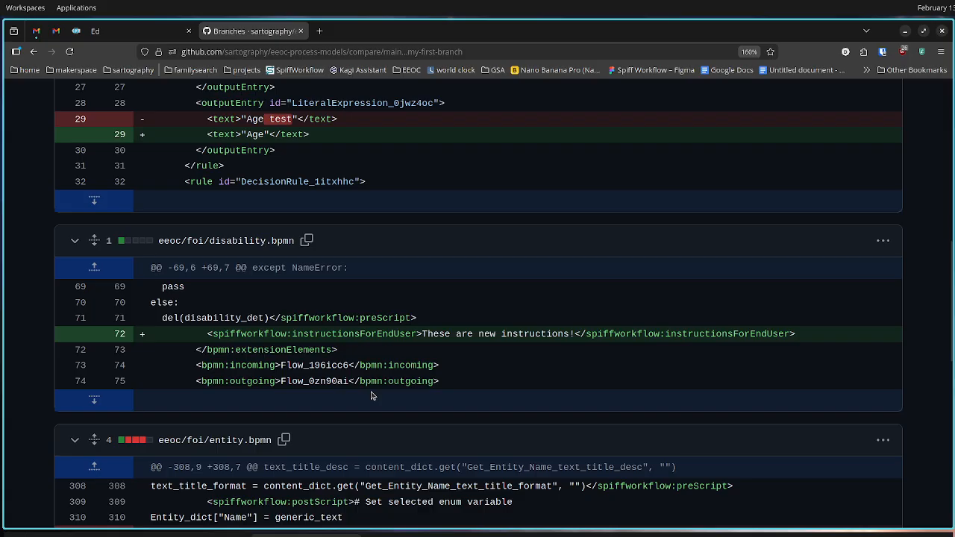
drag(423, 335, 575, 335)
scroll(477, 252, up, 7)
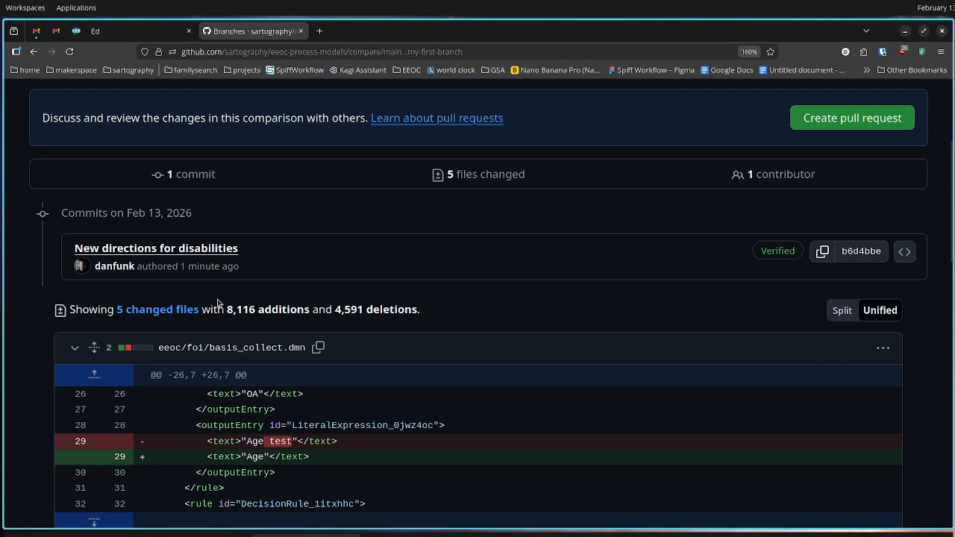
scroll(336, 440, down, 13)
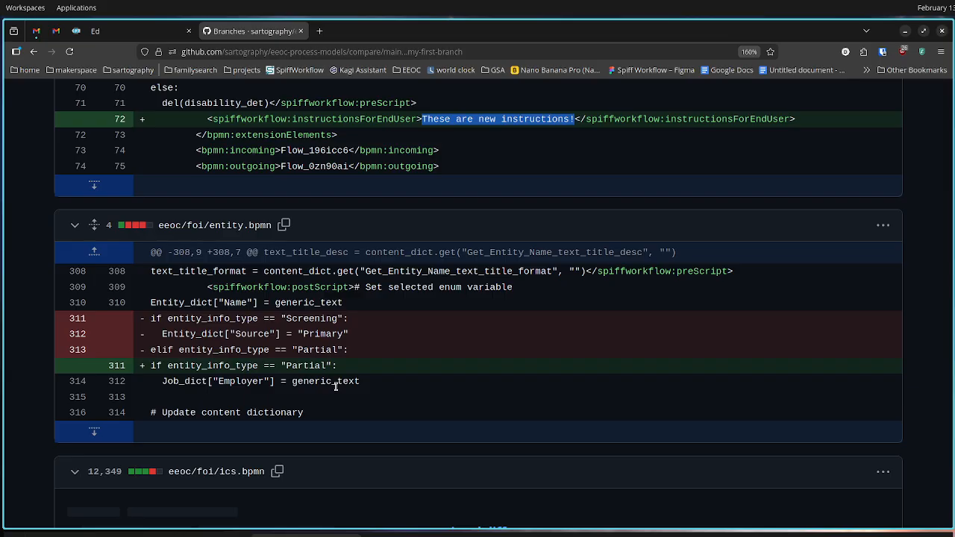
scroll(336, 386, up, 15)
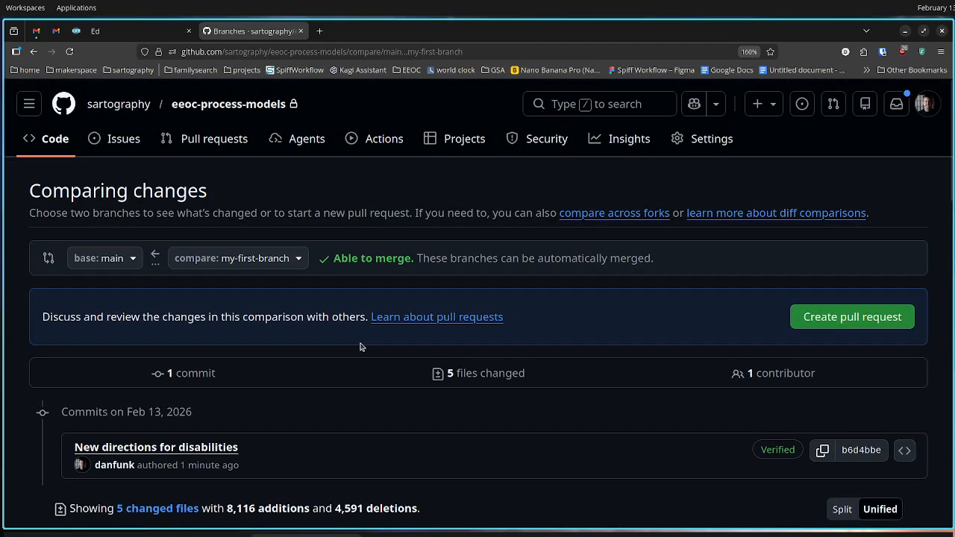
Create a pull request from my-first-branch into main titled "New directions for disabilities, ...." with an empty description
click(805, 323)
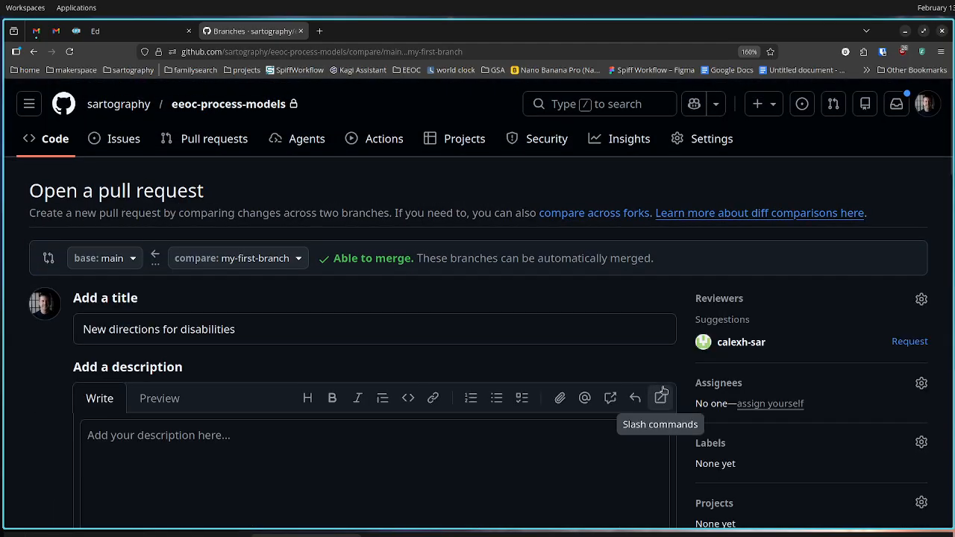
scroll(550, 337, down, 3)
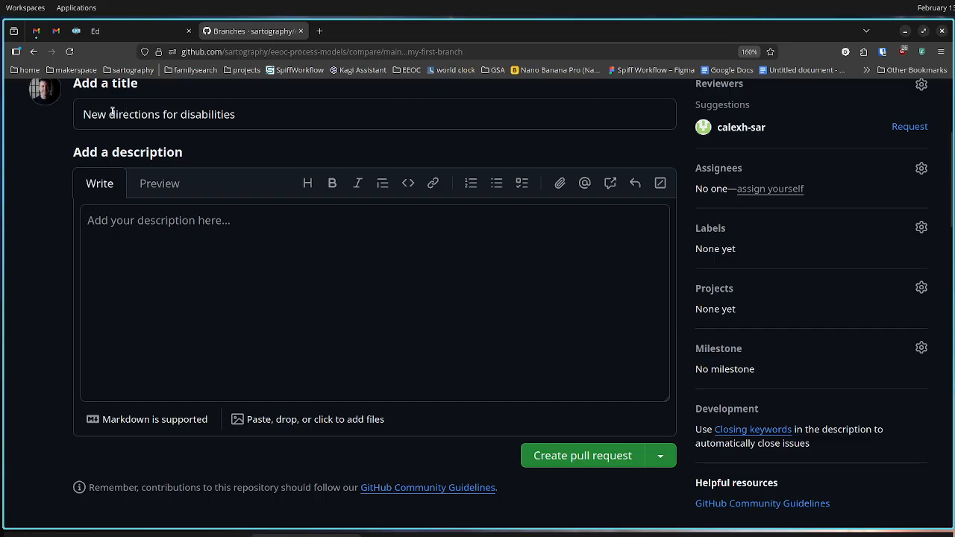
click(251, 114)
text(, )
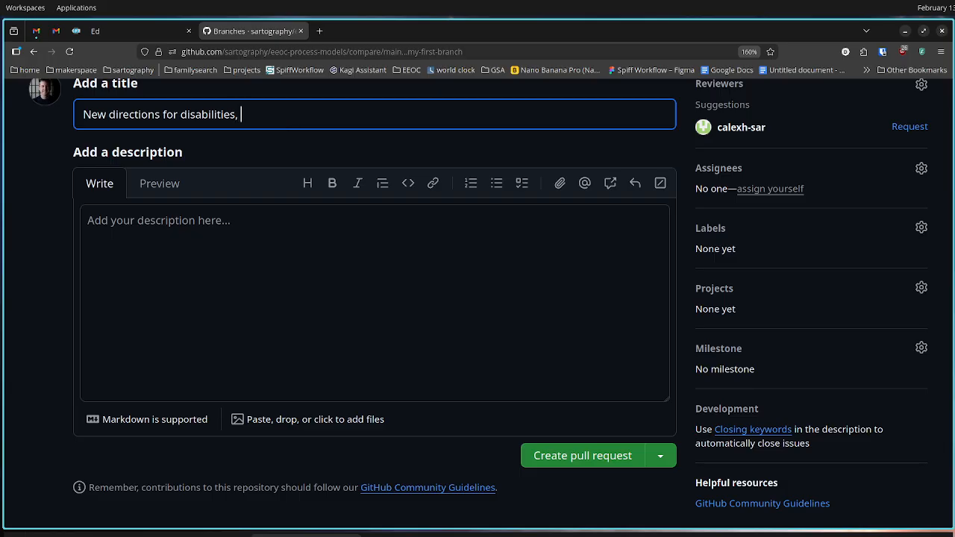
text(....)
click(362, 294)
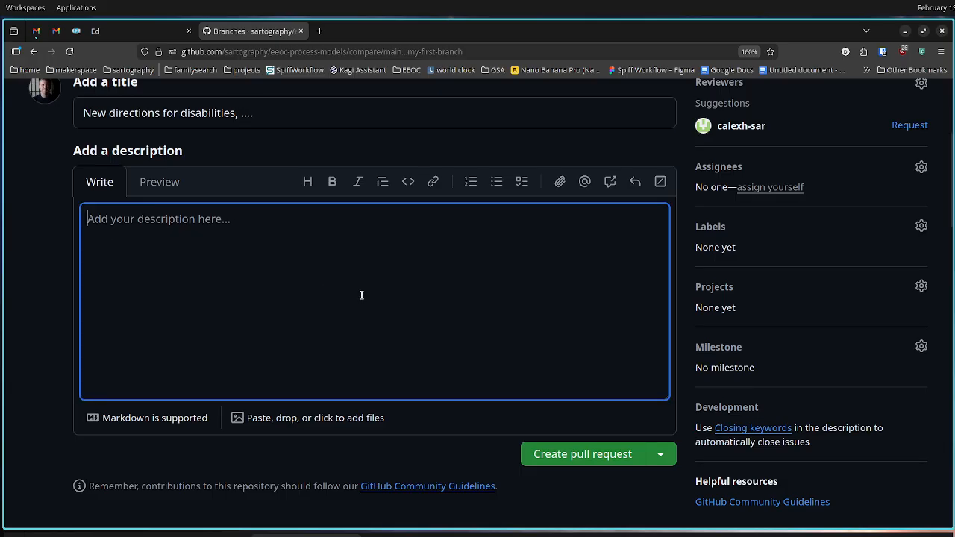
scroll(490, 261, down, 4)
click(560, 134)
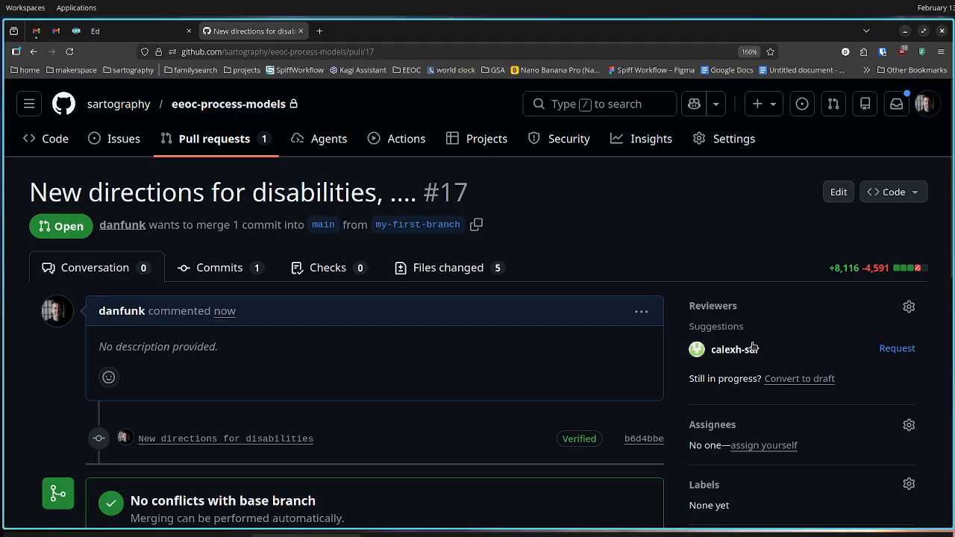
Request a review from the suggested reviewer and look over the pull request's review and merge status
mouse_move(699, 354)
click(897, 349)
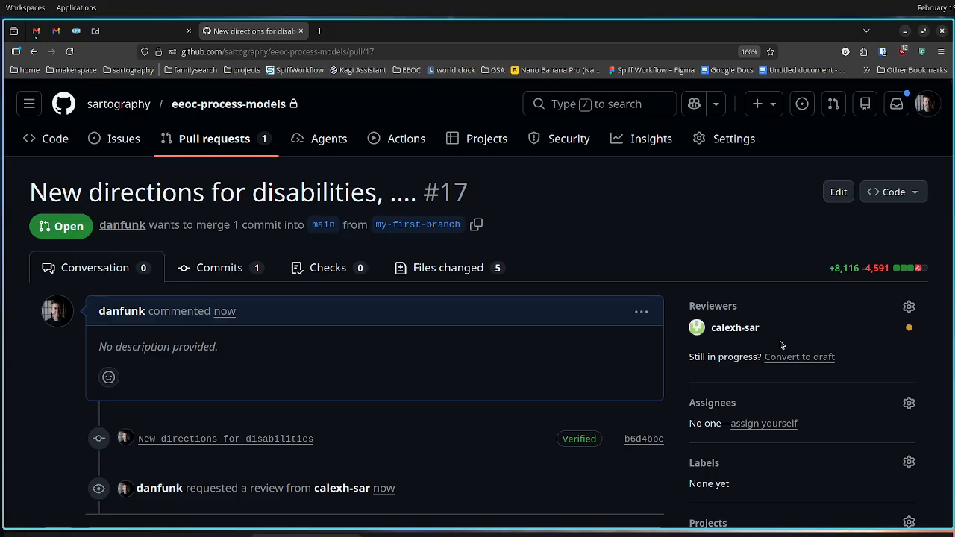
scroll(567, 348, down, 3)
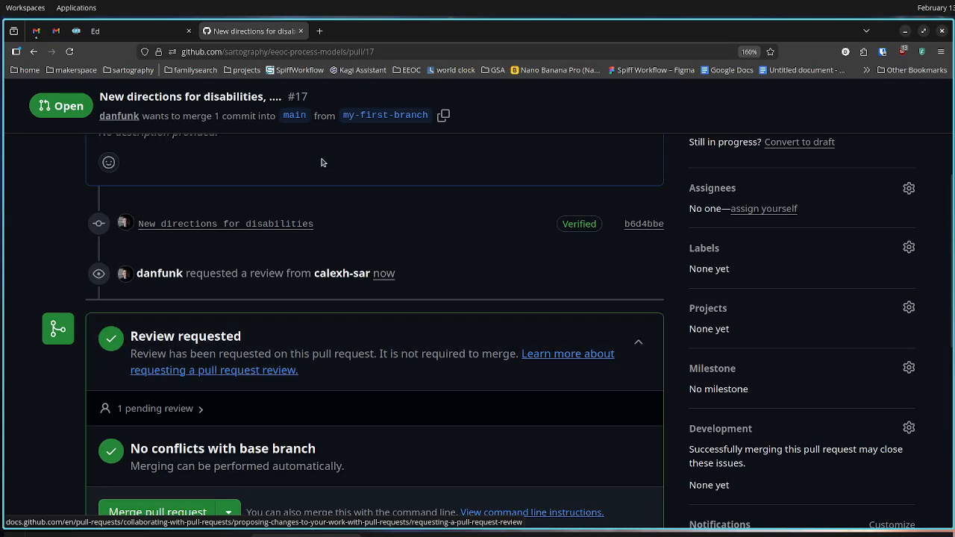
scroll(394, 288, down, 2)
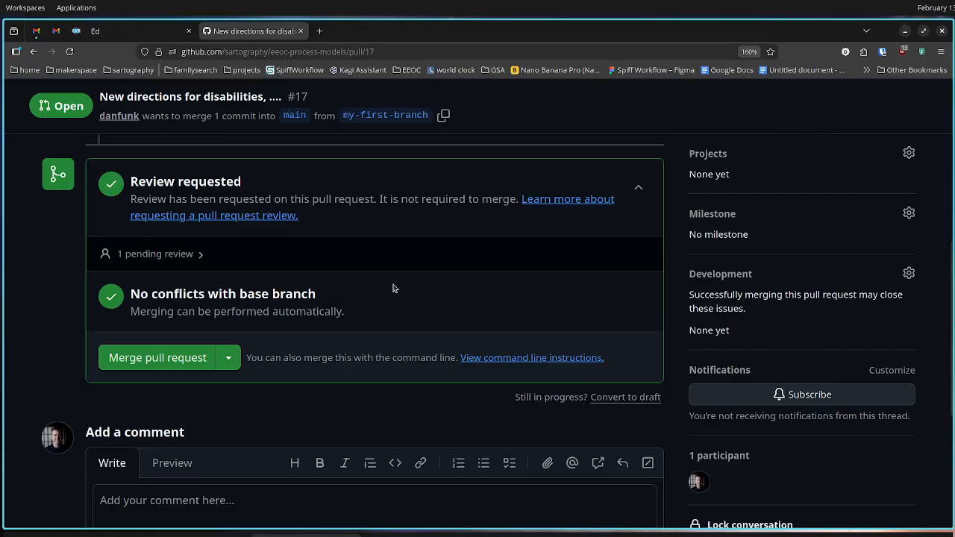
scroll(394, 288, down, 3)
scroll(394, 288, up, 4)
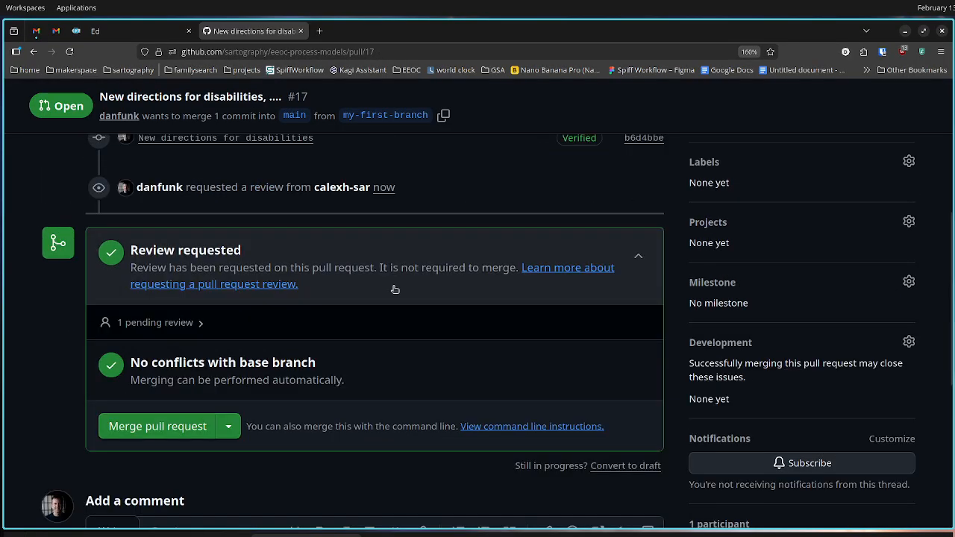
scroll(394, 290, up, 3)
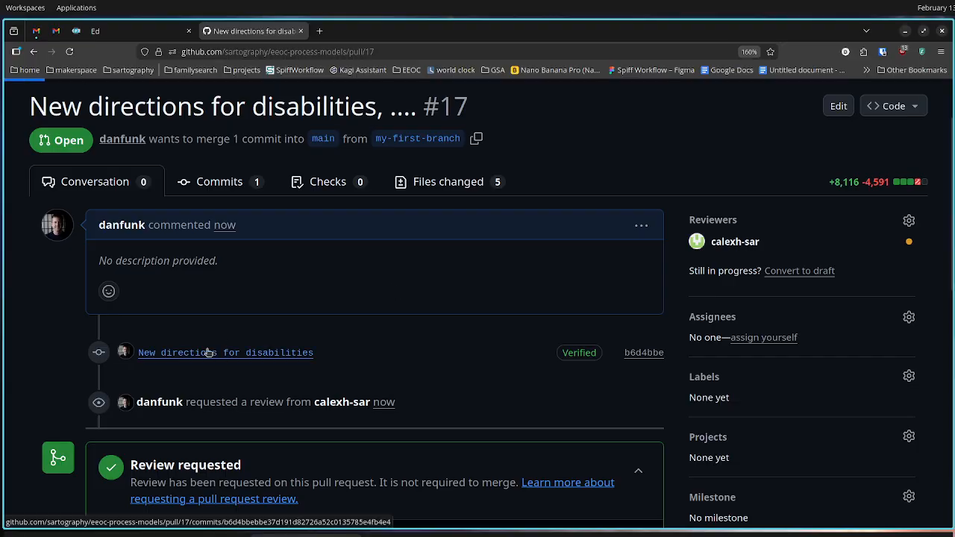
Open the pull request's "New directions for disabilities" commit, examine its changed files, and return to the conversation
click(209, 352)
scroll(406, 337, down, 3)
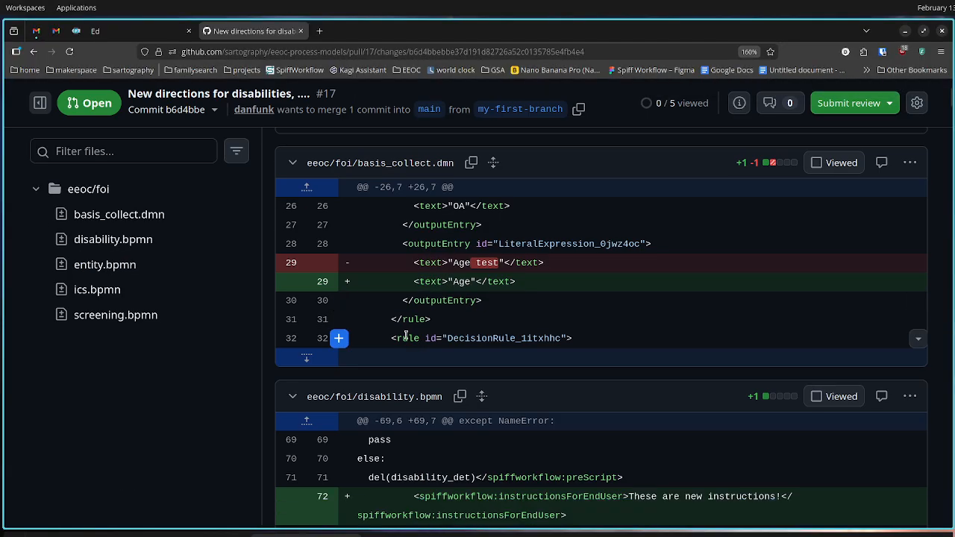
scroll(406, 338, down, 3)
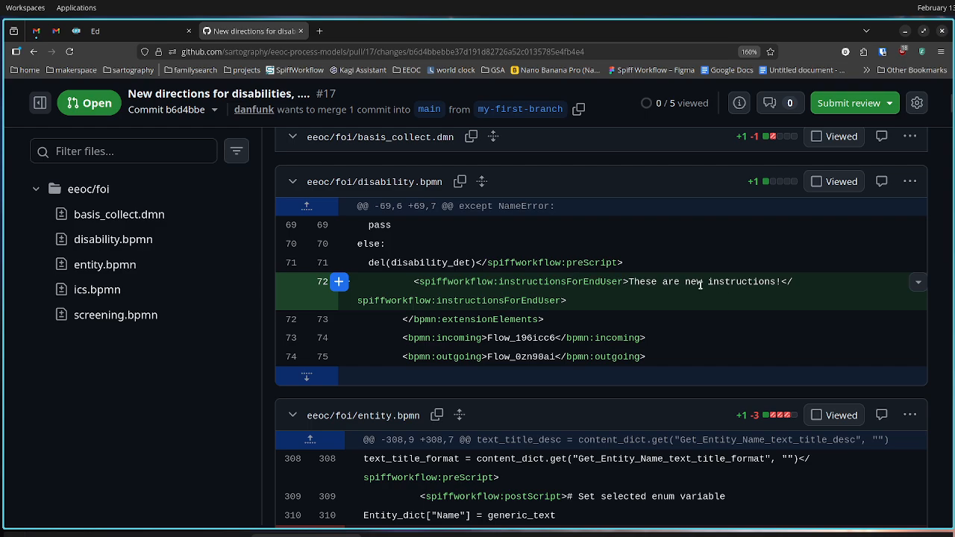
scroll(635, 477, up, 5)
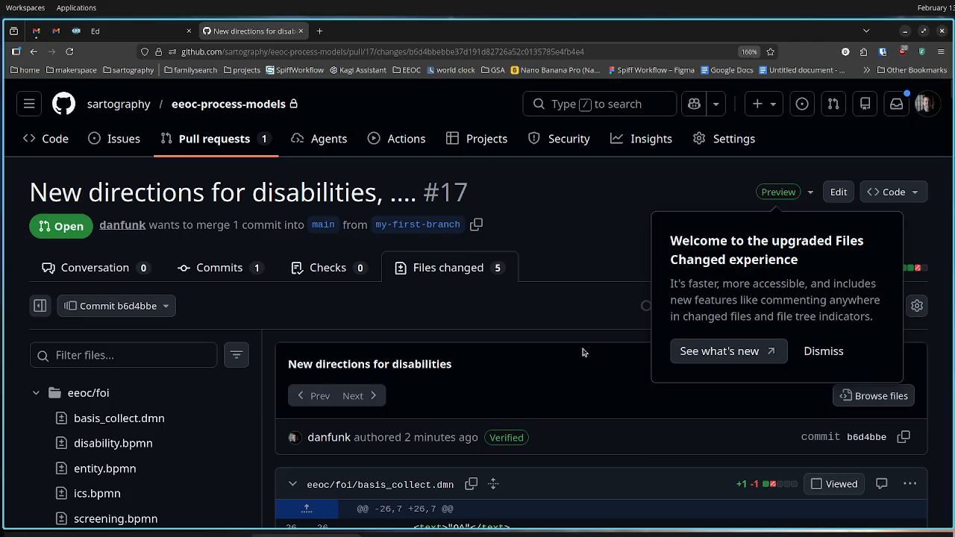
click(34, 51)
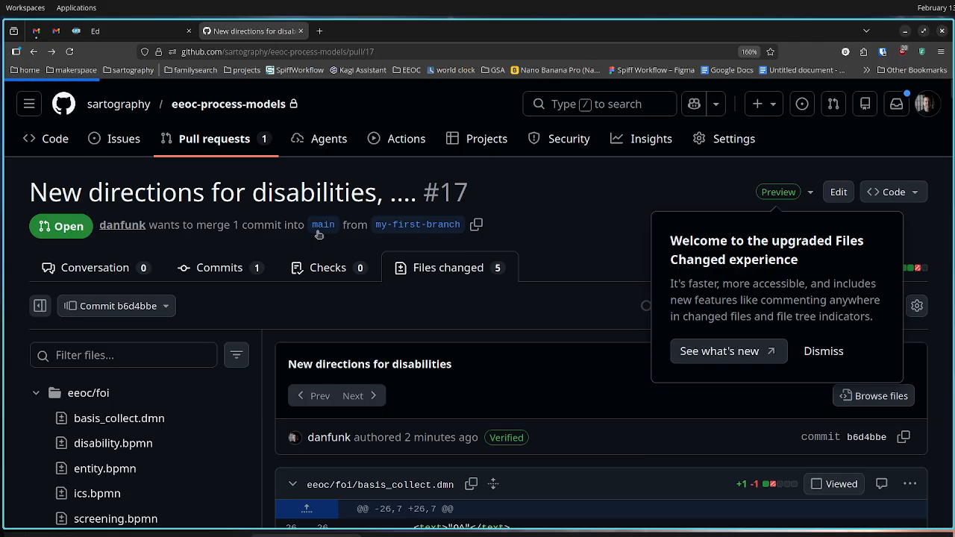
Close the pull request without merging it and delete my-first-branch
scroll(382, 389, down, 10)
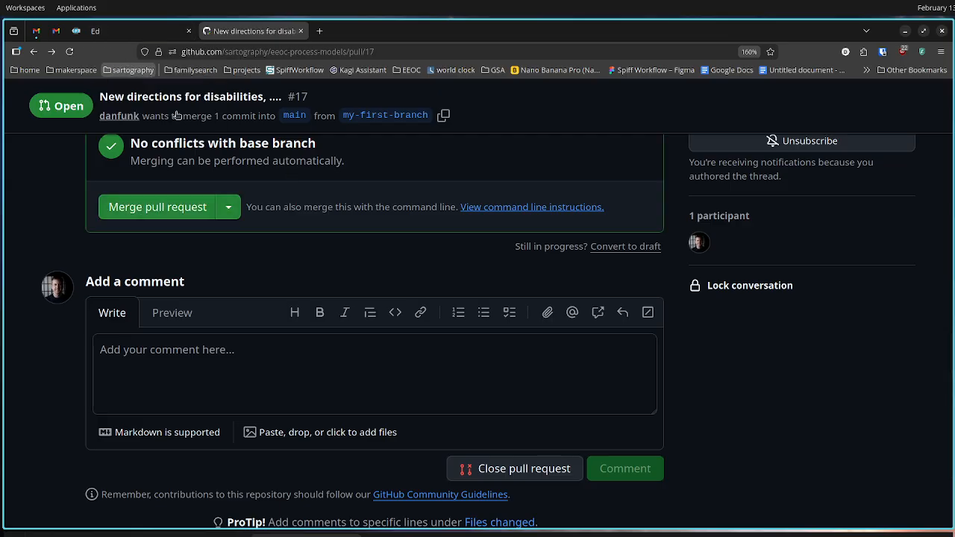
click(525, 470)
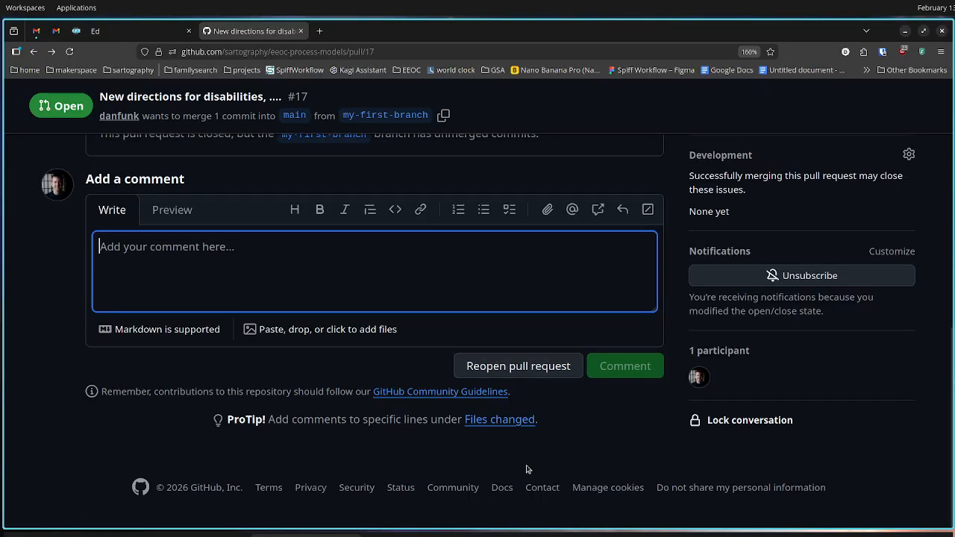
scroll(538, 462, up, 5)
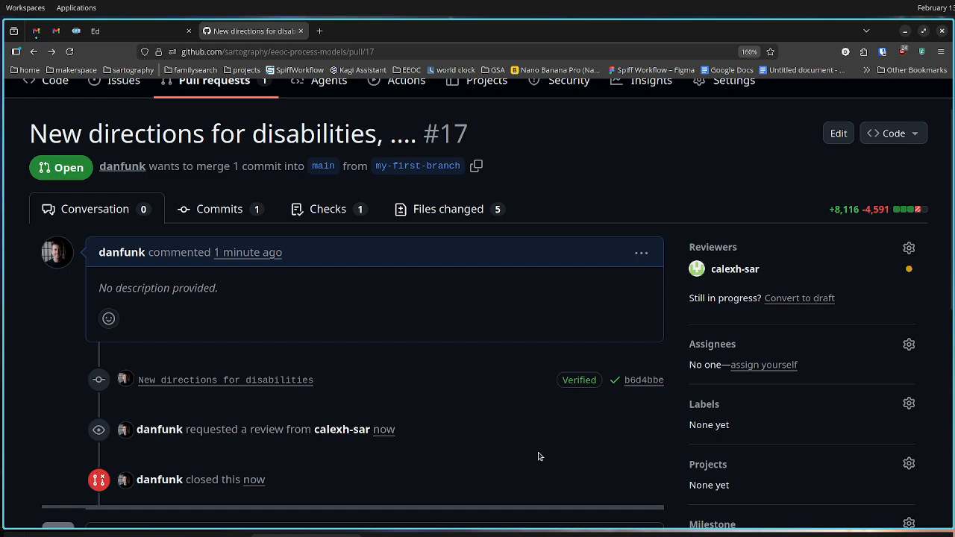
scroll(540, 457, down, 2)
scroll(543, 436, up, 3)
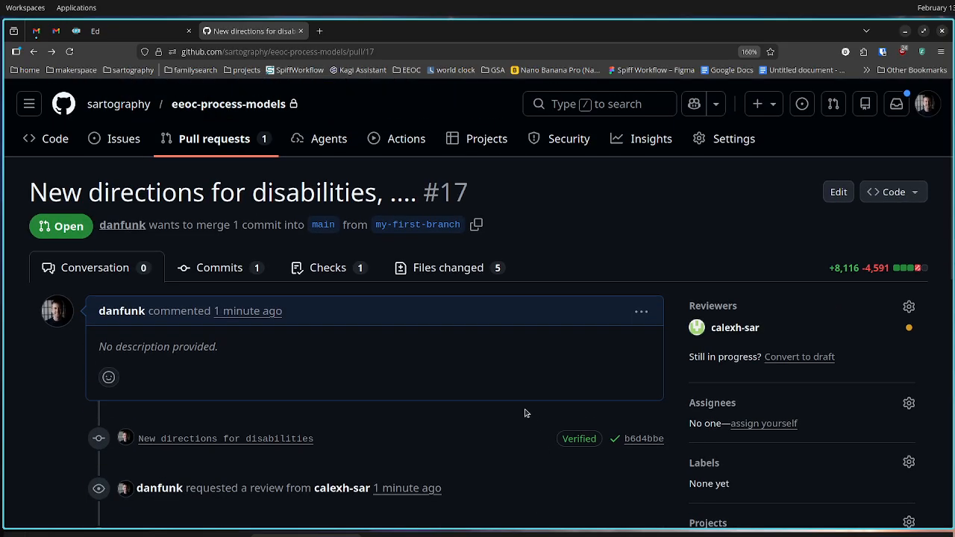
scroll(527, 412, down, 3)
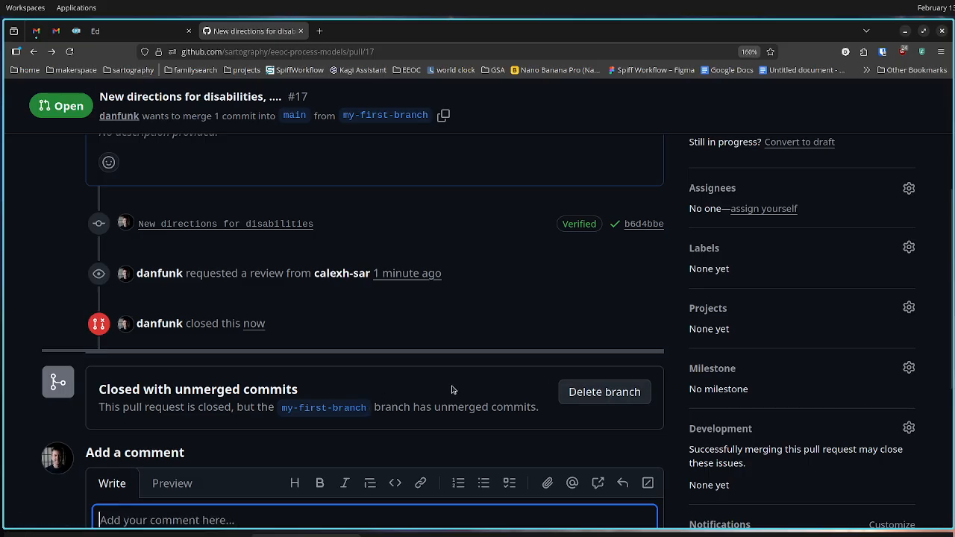
click(602, 401)
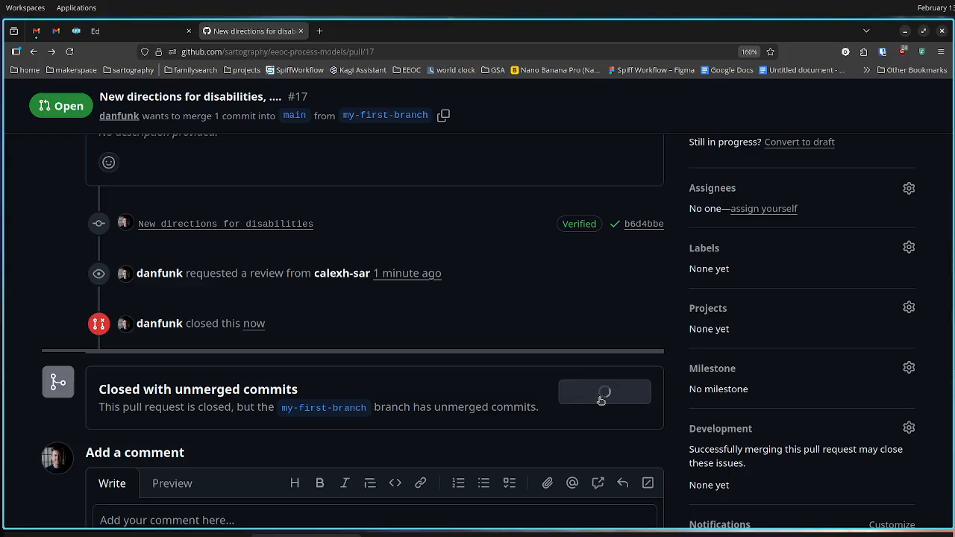
Return to the eeoc-process-models repository and look through its full list of branches
scroll(599, 402, up, 5)
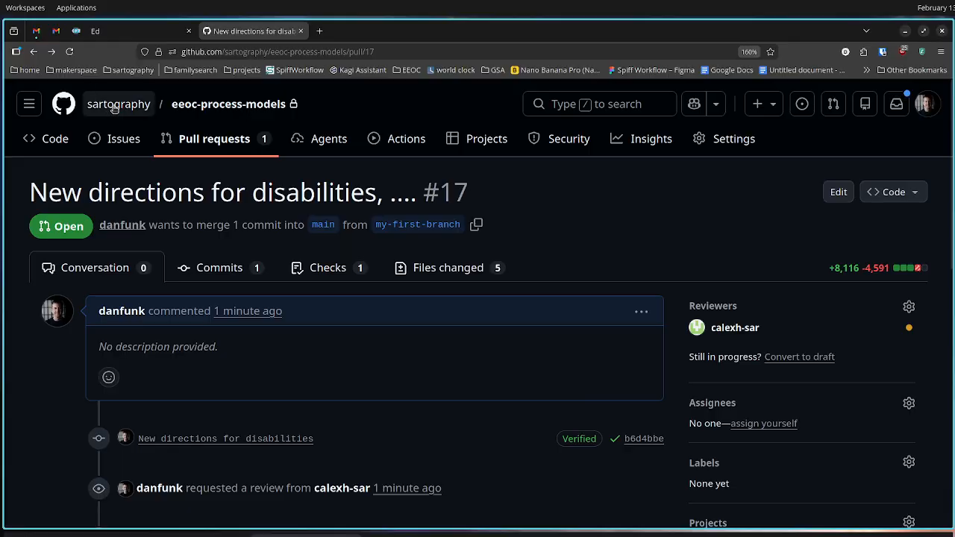
click(120, 106)
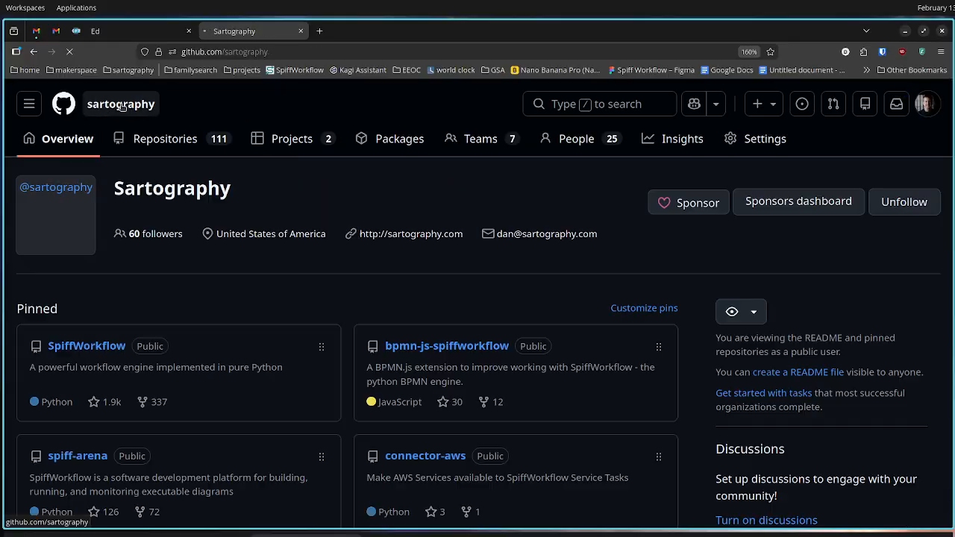
click(34, 52)
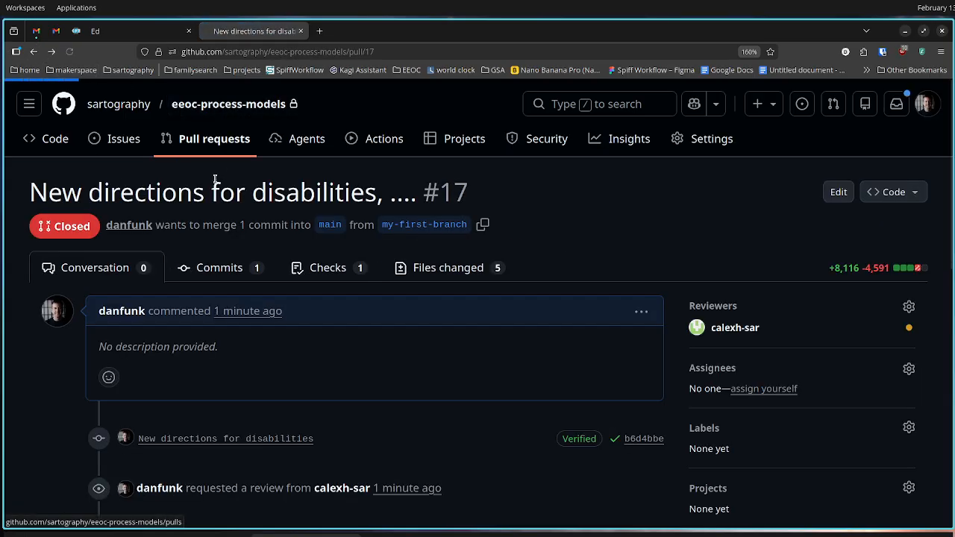
click(224, 105)
click(96, 238)
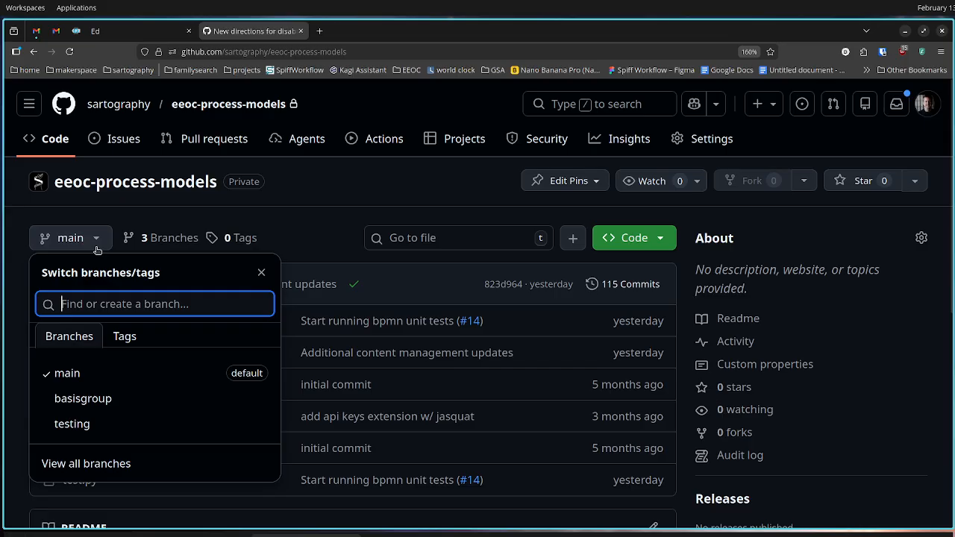
click(306, 245)
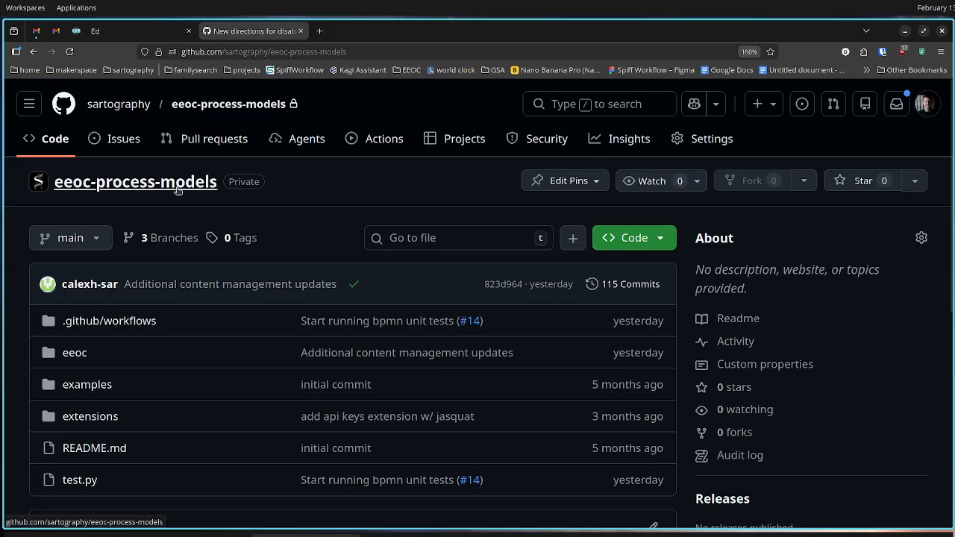
click(73, 241)
click(65, 461)
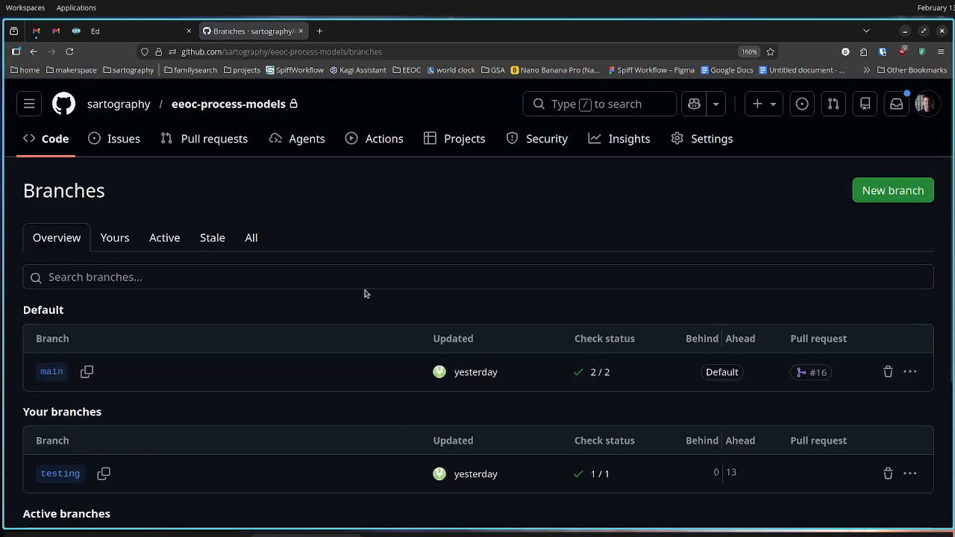
scroll(369, 288, down, 3)
scroll(426, 253, up, 3)
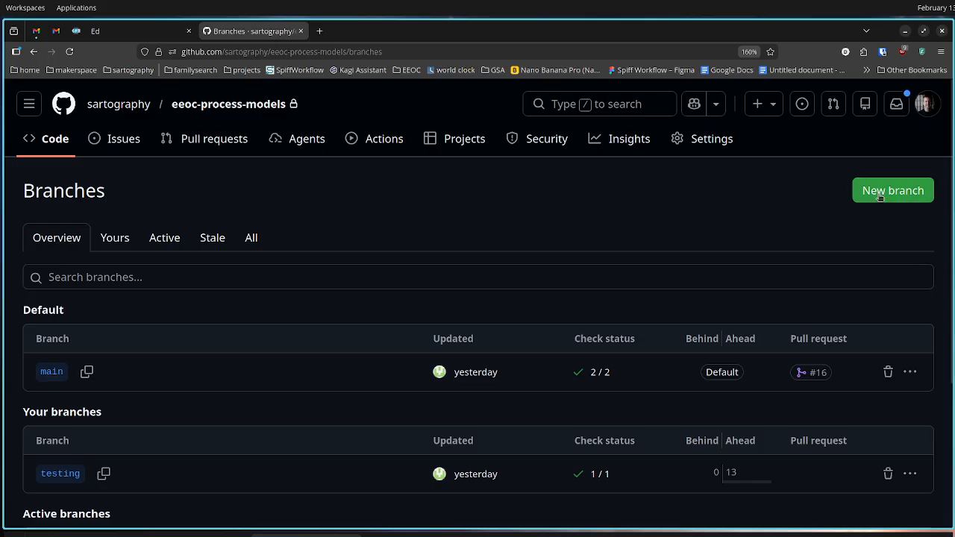
Start a new branch with main as its source and name it my-second-branch
click(879, 196)
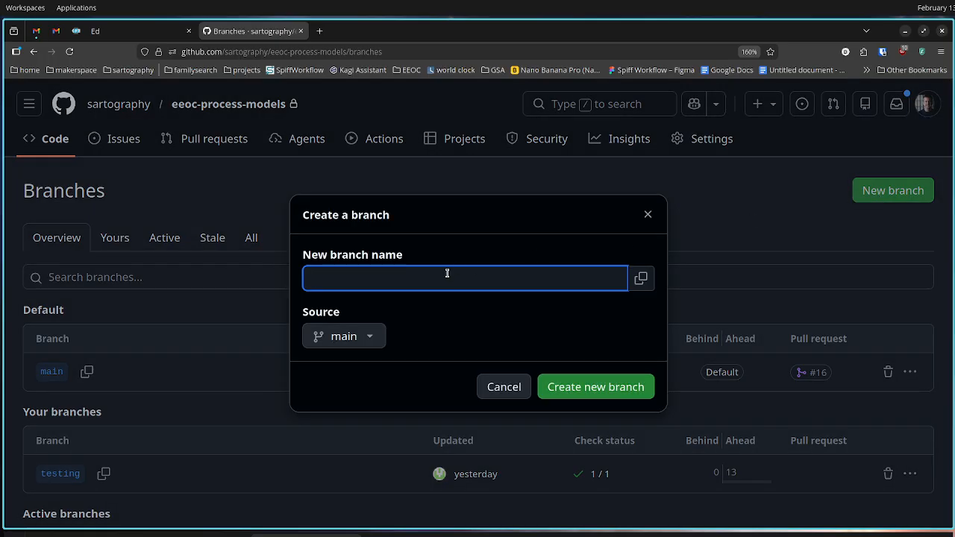
text(my-second-bracnh)
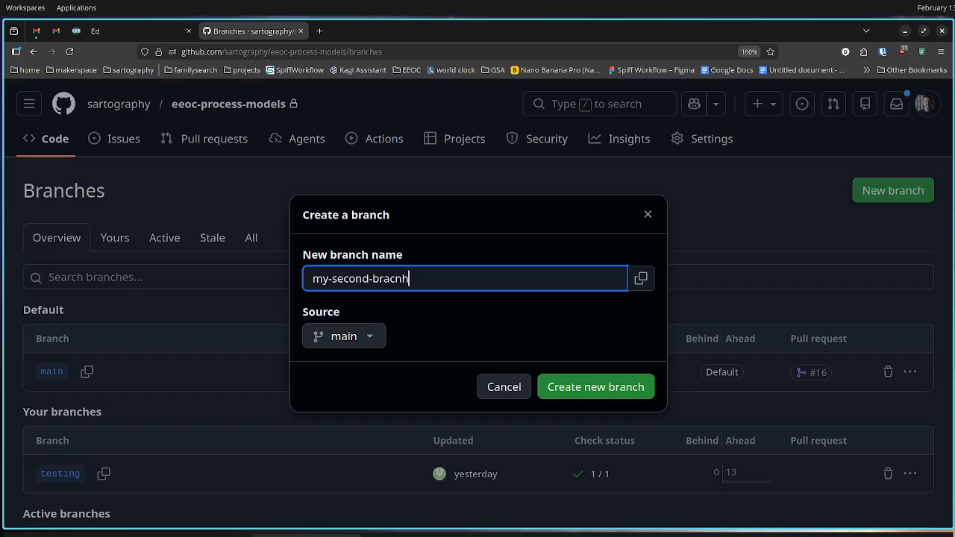
key(BackSpace)
key(BackSpace)
key(BackSpace)
text(ch)
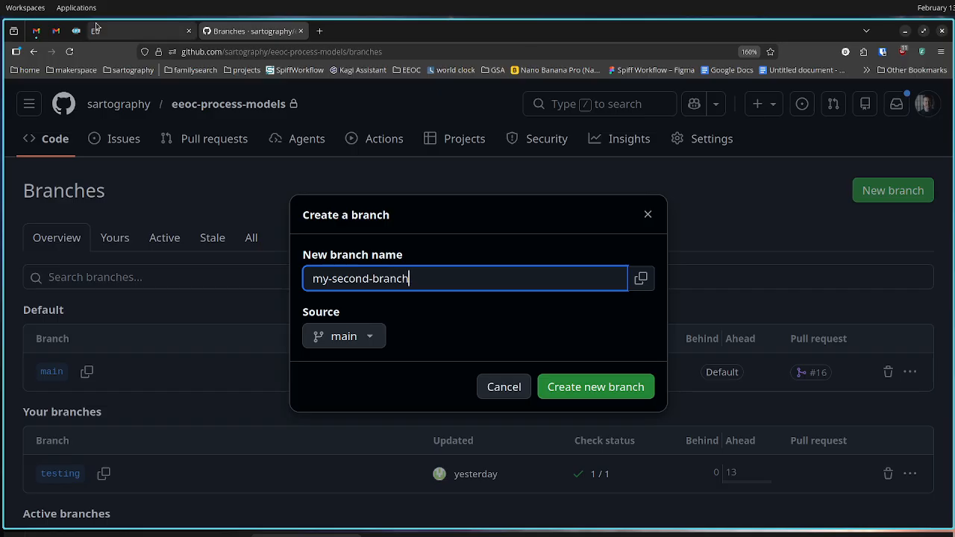
Switch to Ed, open ed:config.bpmn from the Configuration process, and show the script of its script task
click(138, 30)
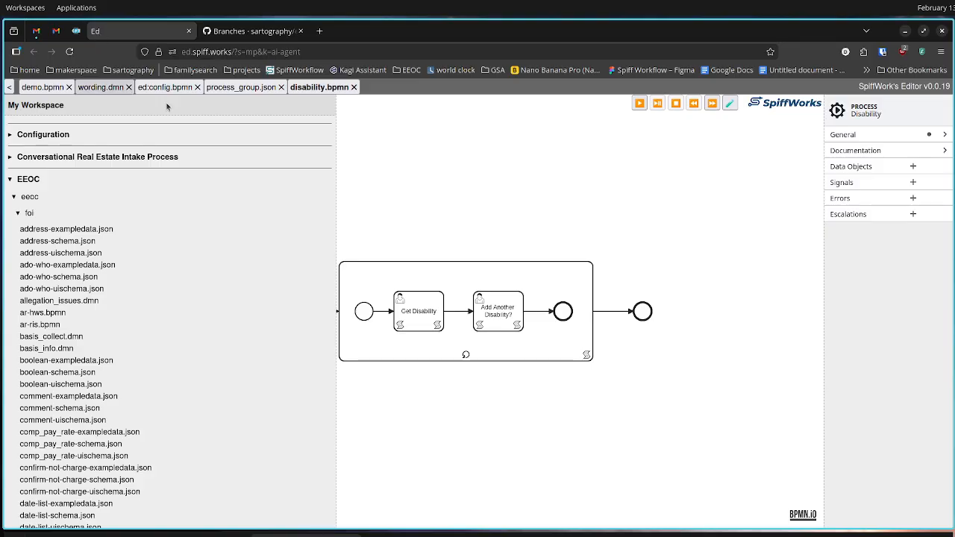
click(56, 139)
click(47, 154)
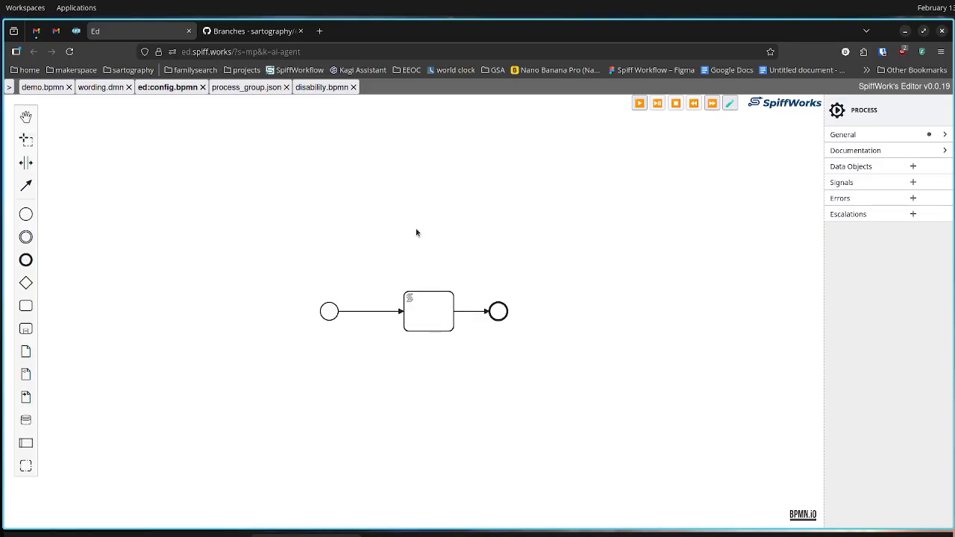
click(427, 304)
click(921, 169)
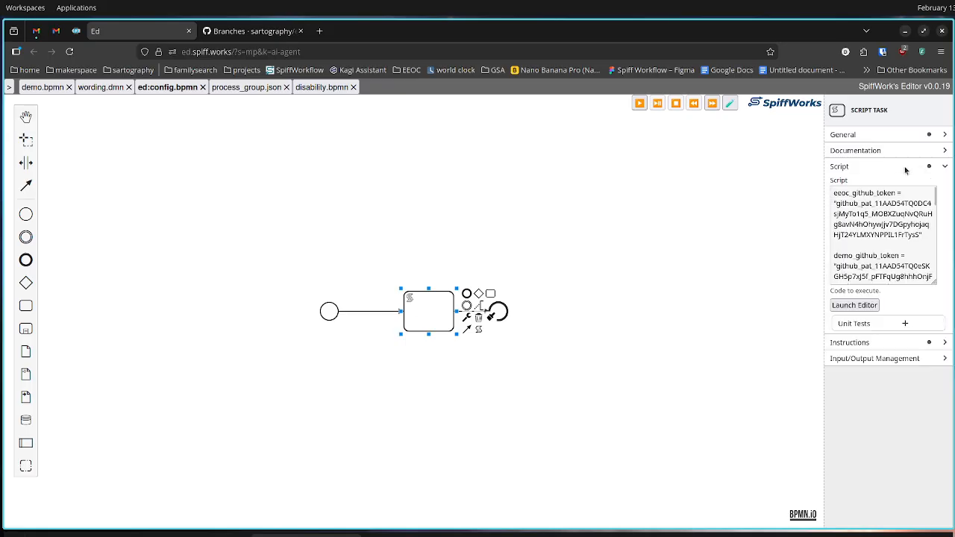
Set the ref of the eeoc-process-models repository entry in the configuration script to "my-new-branch"
scroll(883, 244, down, 6)
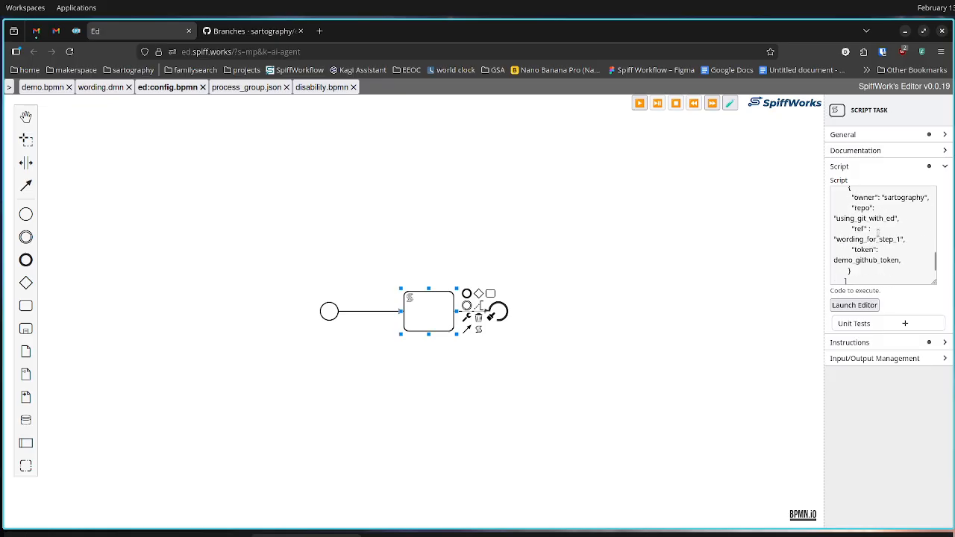
scroll(883, 240, down, 2)
click(888, 227)
scroll(896, 227, up, 2)
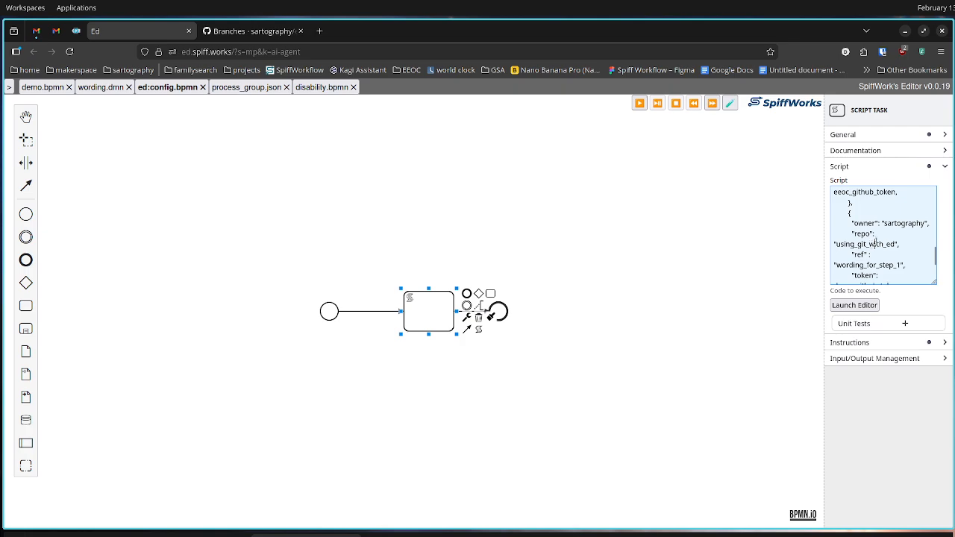
scroll(893, 230, up, 5)
scroll(891, 230, down, 2)
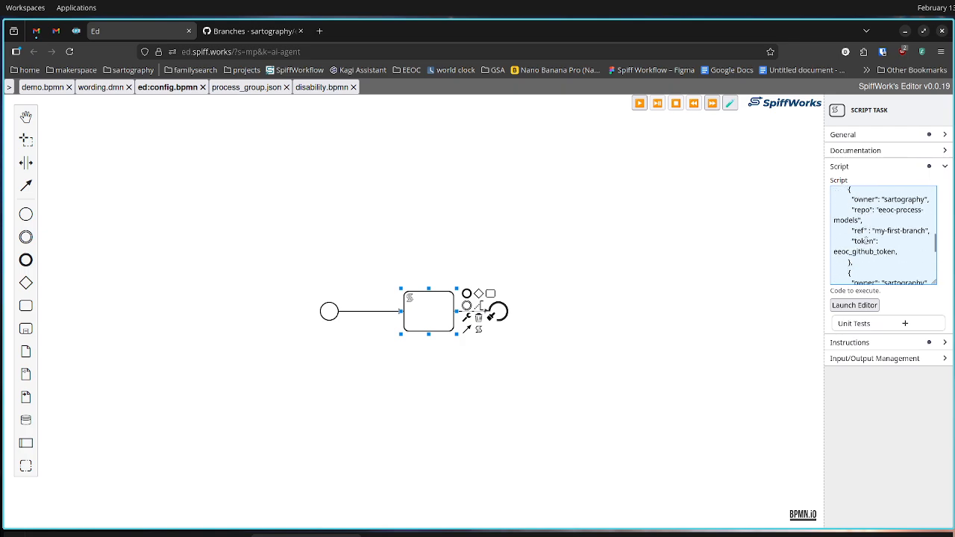
double_click(887, 231)
click(916, 233)
double_click(888, 232)
text(new)
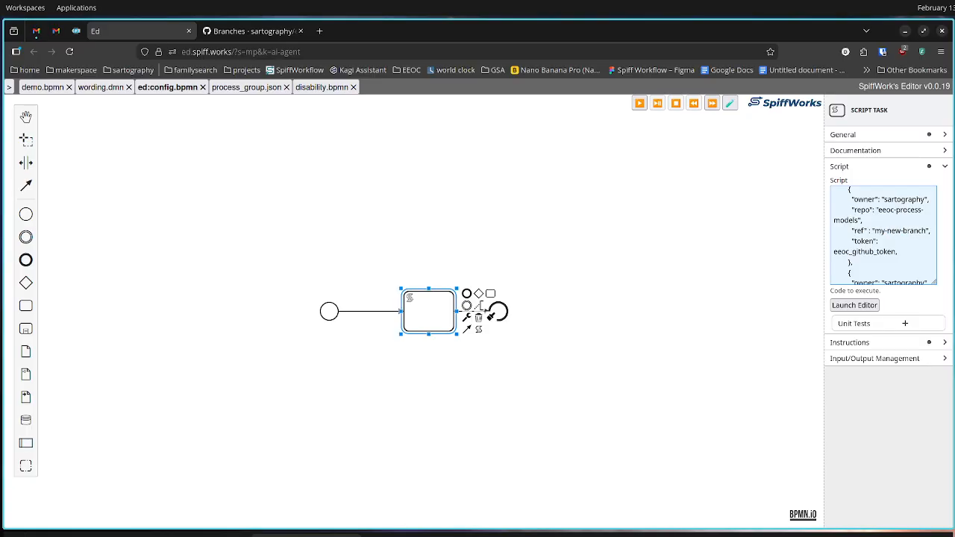